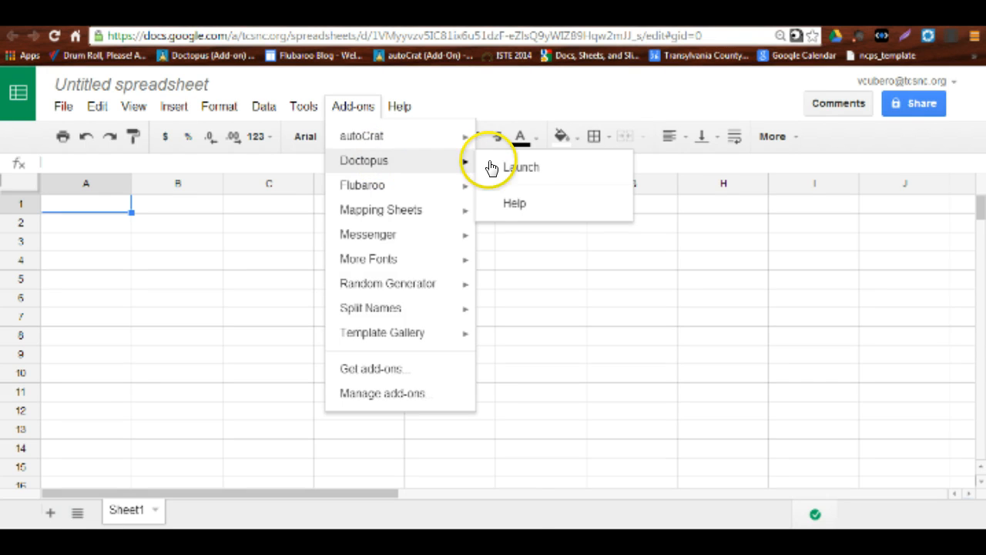
- Launch the Doctopus add-on and choose to build a new roster
{"action": "left_click", "coordinate": [521, 166]}
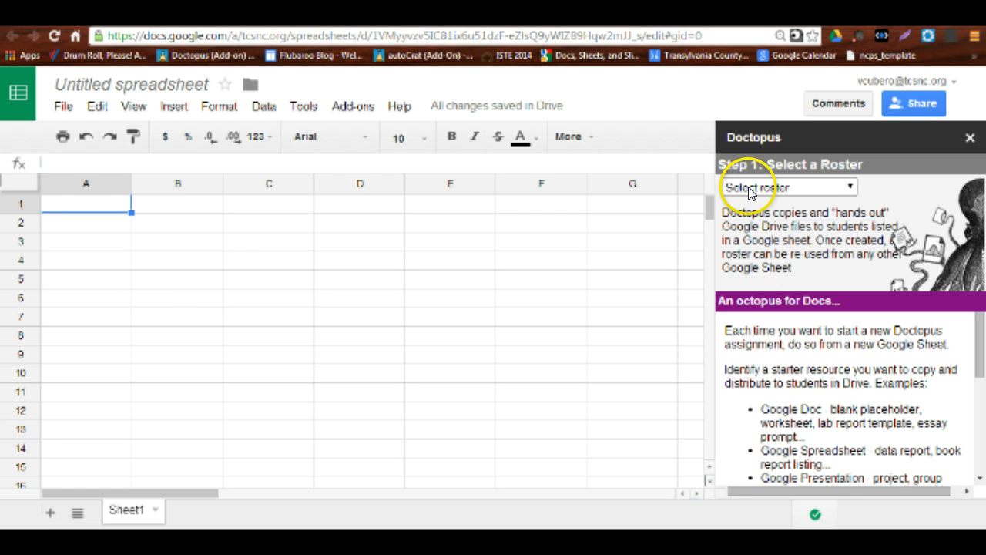
{"action": "left_click", "coordinate": [852, 189]}
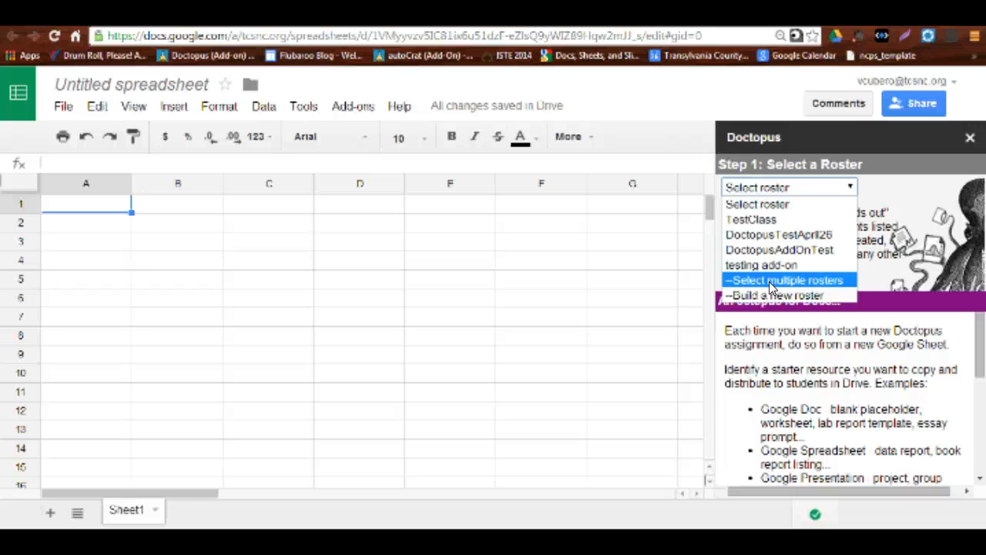
{"action": "left_click", "coordinate": [760, 294]}
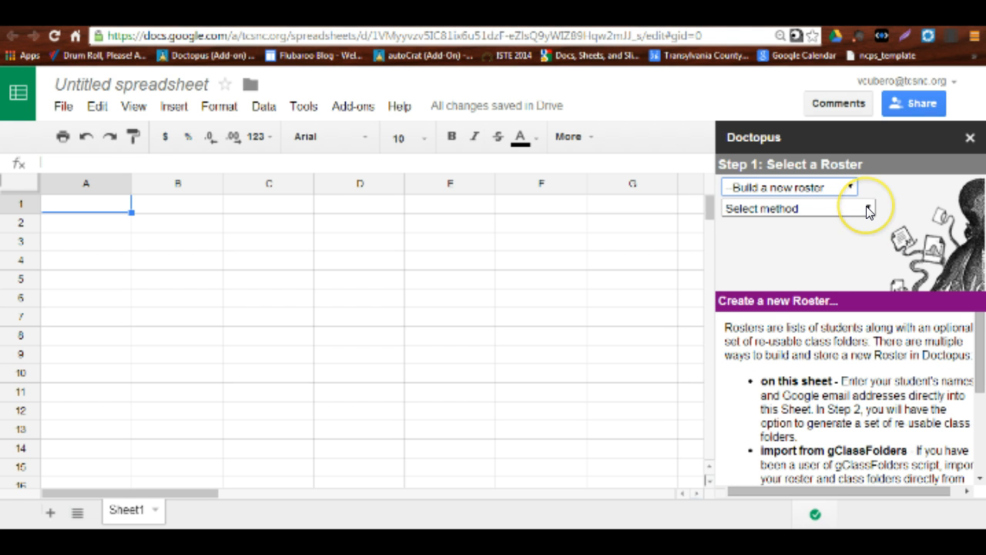
- Set the roster method to "on this Sheet" and create the roster
{"action": "left_click", "coordinate": [868, 211]}
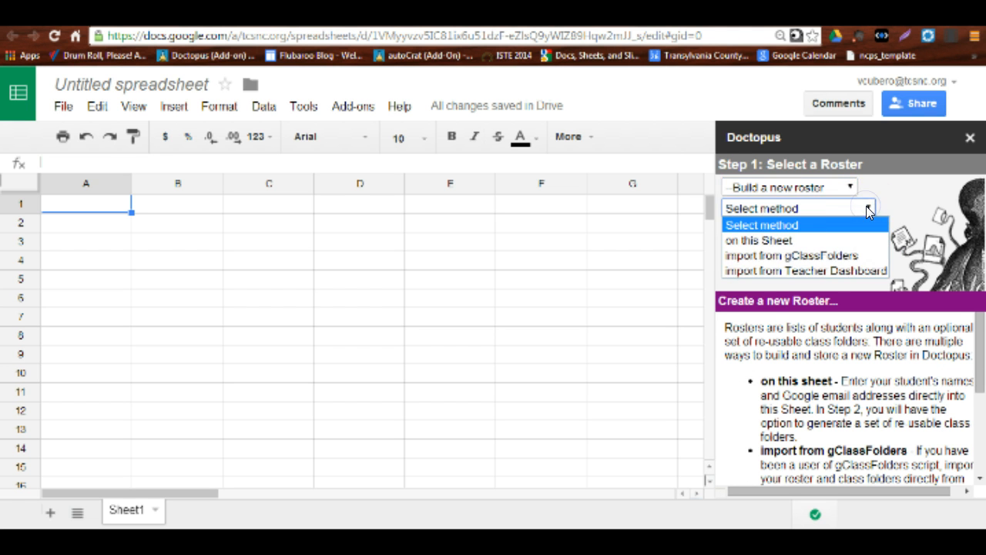
{"action": "left_click", "coordinate": [768, 252]}
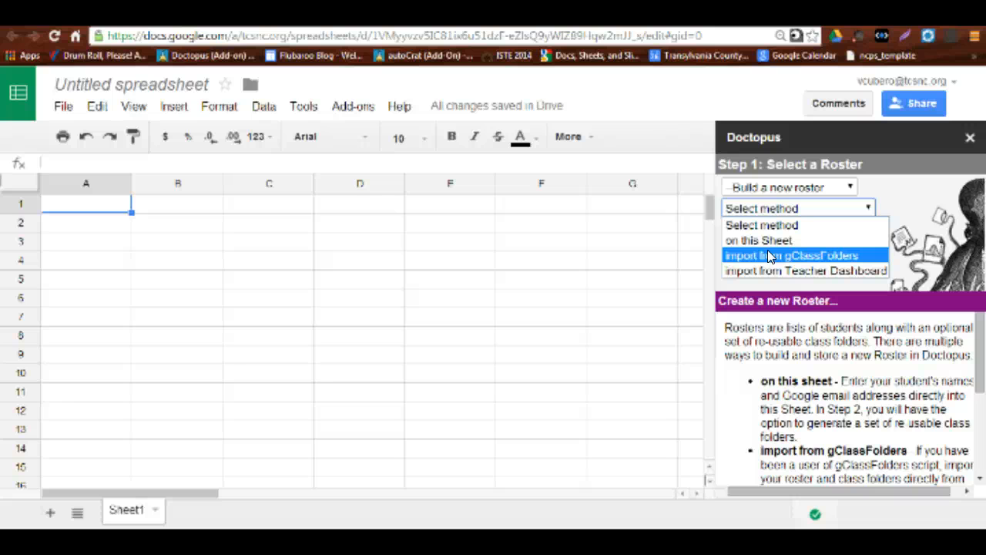
{"action": "left_click", "coordinate": [764, 270]}
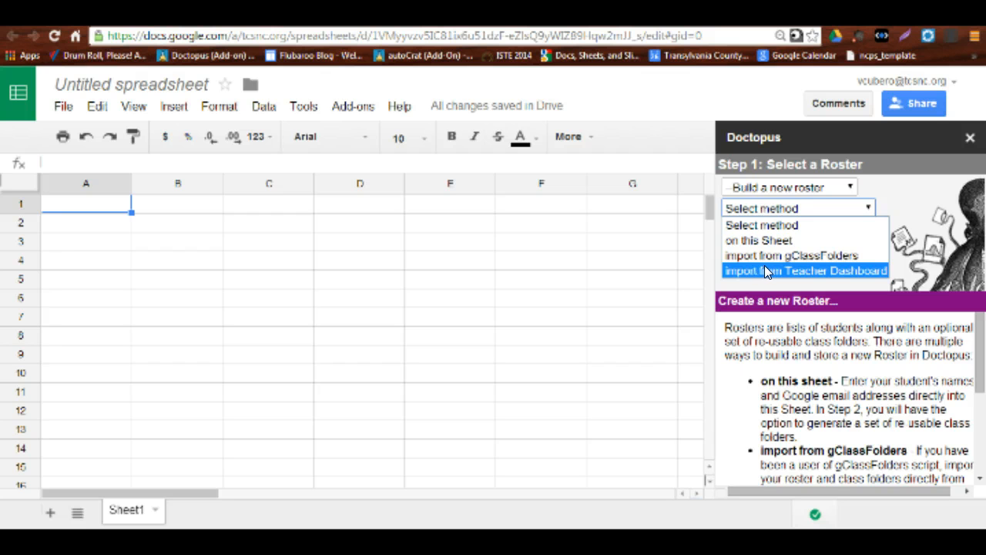
{"action": "left_click", "coordinate": [766, 241]}
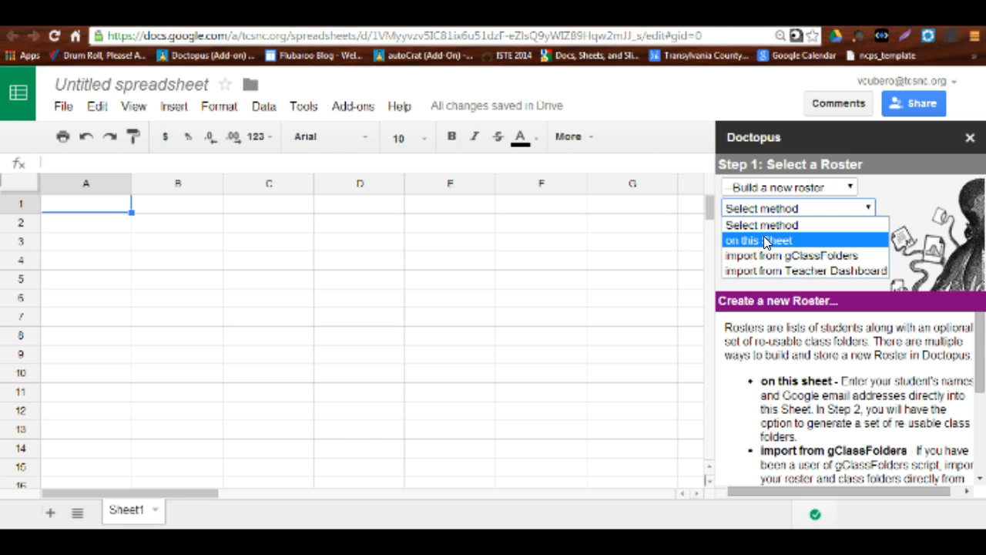
{"action": "left_click", "coordinate": [763, 237]}
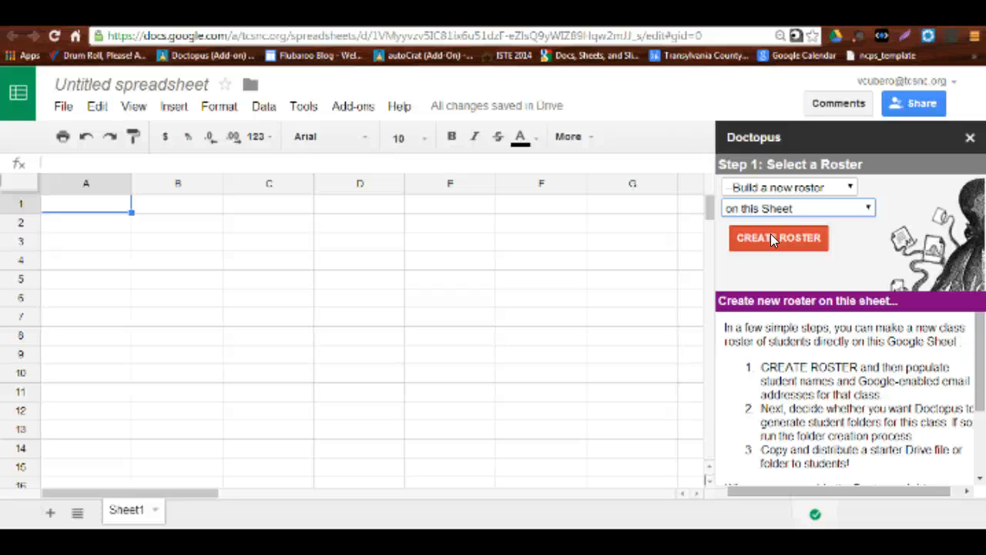
{"action": "left_click", "coordinate": [772, 236]}
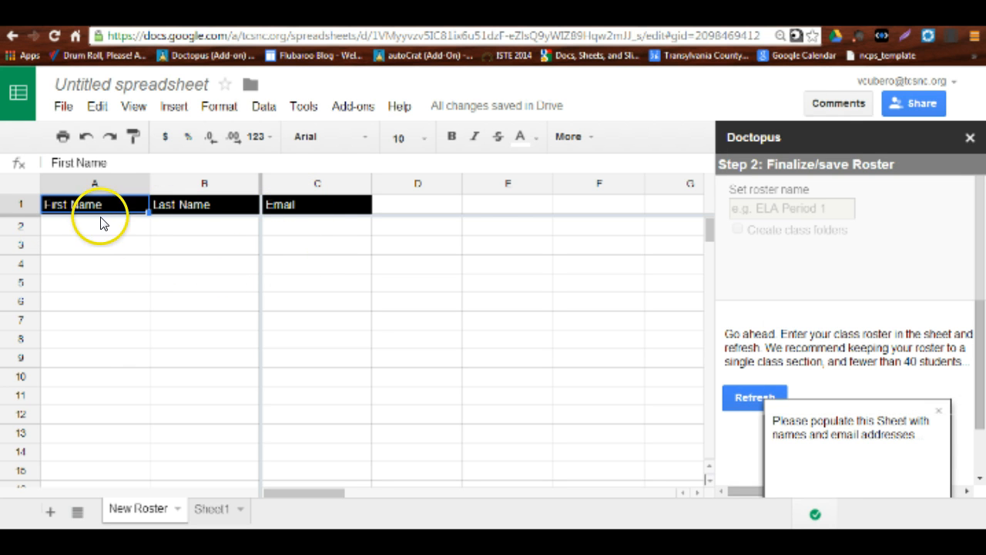
- Refresh Doctopus with the students' names and emails on the sheet, and name the roster "Block 1"
{"action": "mouse_move", "coordinate": [111, 207]}
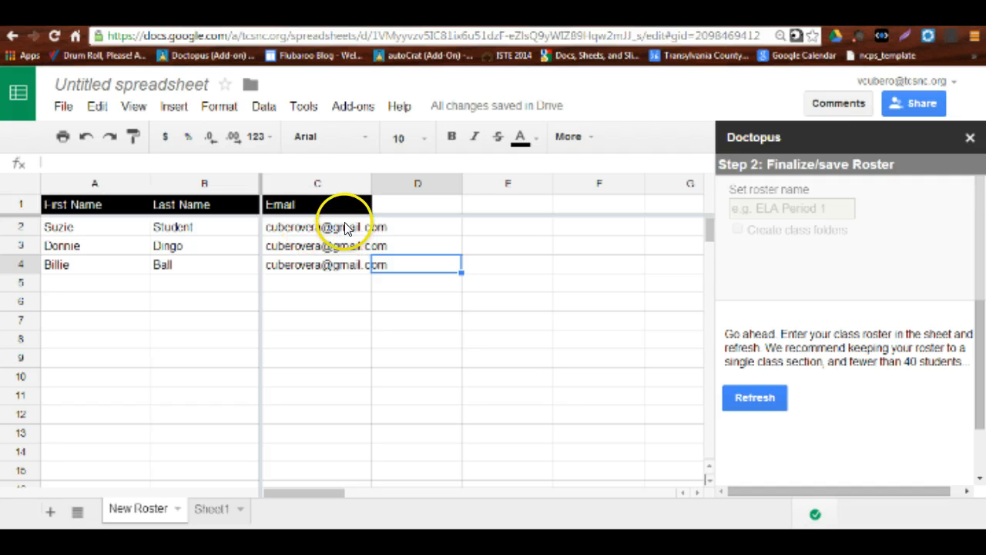
{"action": "left_click", "coordinate": [752, 395]}
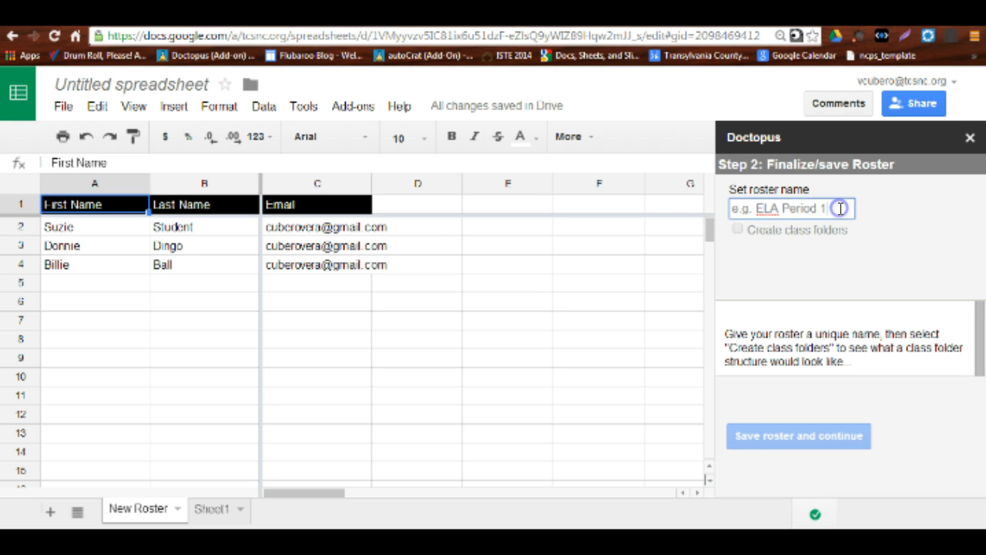
{"action": "left_click", "coordinate": [752, 208]}
{"action": "type", "text": "Bloc"}
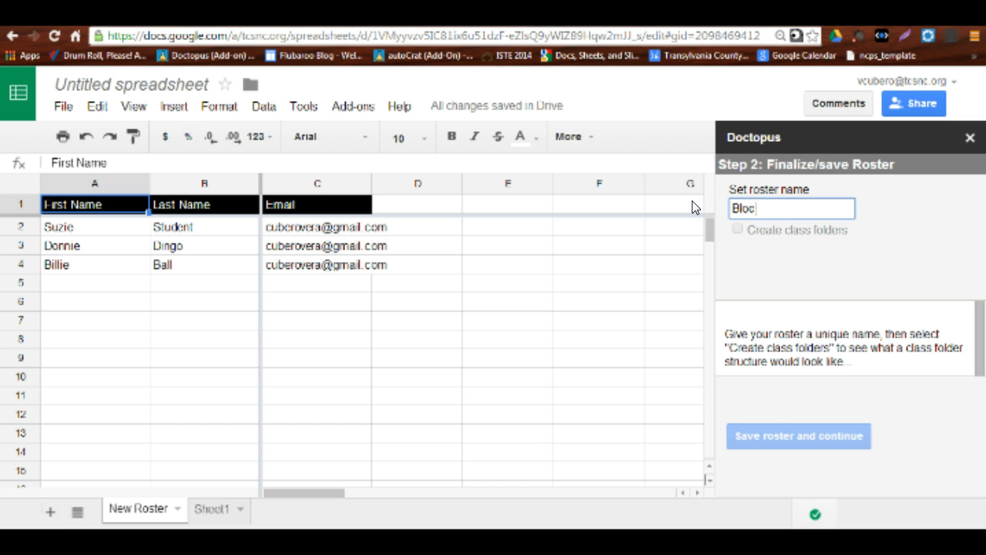
{"action": "type", "text": "k 1"}
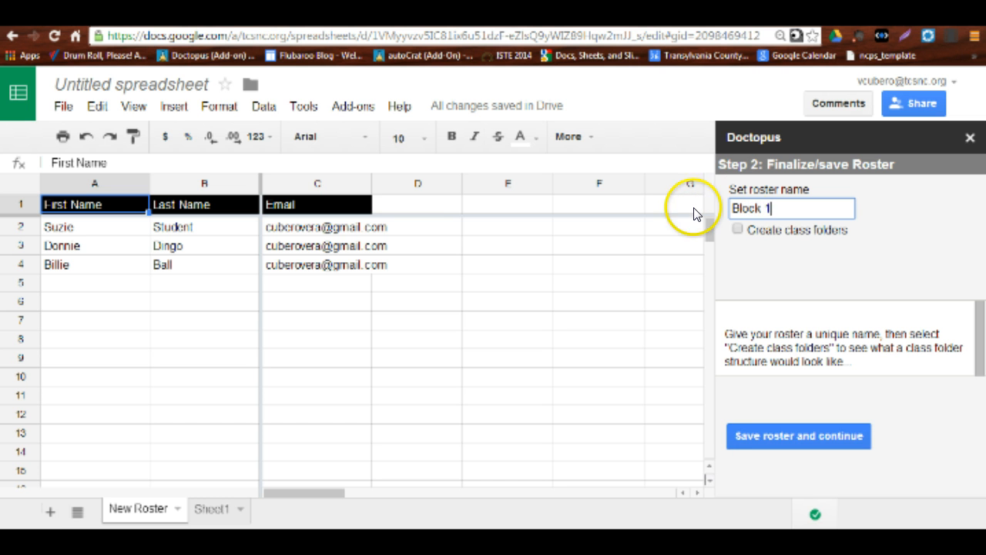
- Enable the creation of class folders for the Block 1 roster
{"action": "left_click", "coordinate": [782, 237]}
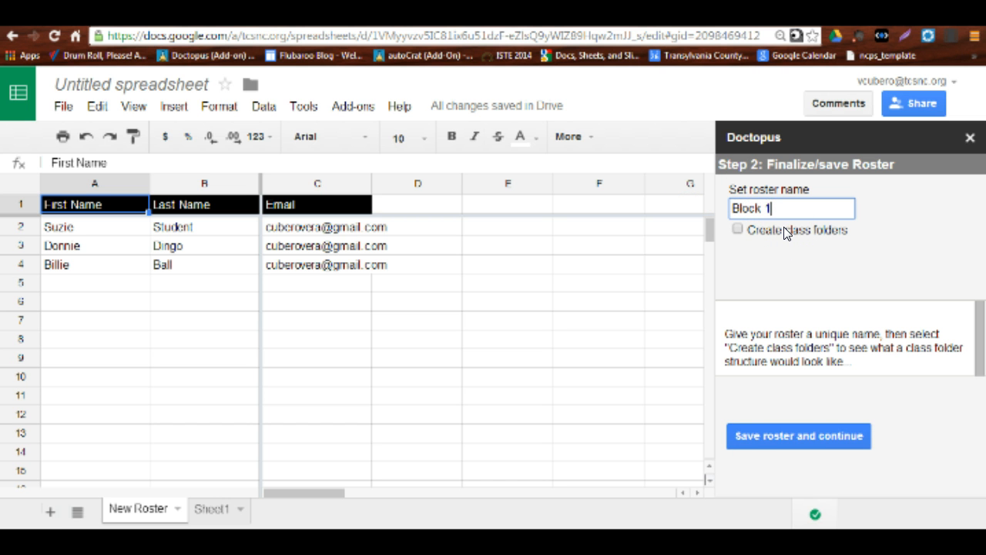
{"action": "left_click", "coordinate": [734, 223]}
{"action": "left_click", "coordinate": [736, 226]}
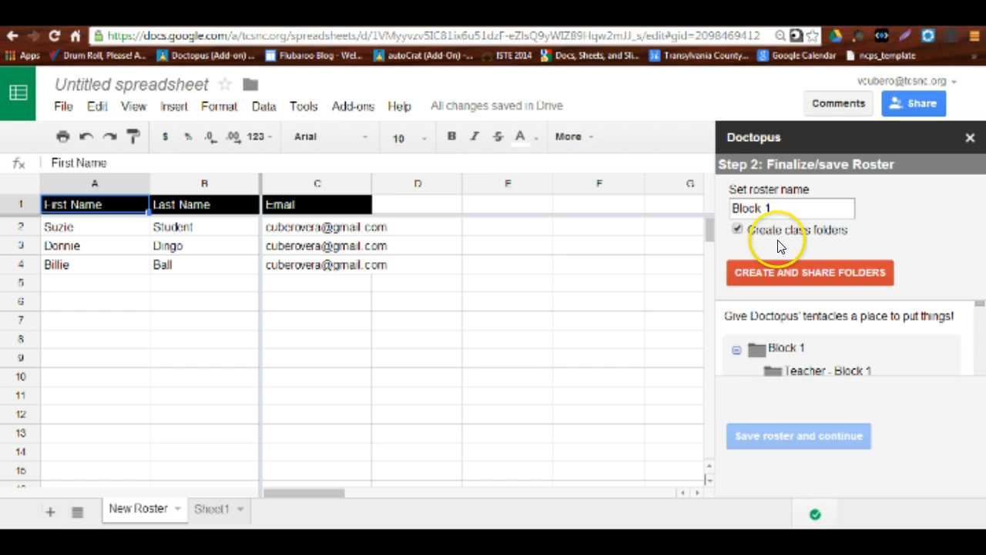
- Examine the sample folder tree for Block 1, including the teacher, Class Edit, Class View and student folders and their tips
{"action": "scroll", "coordinate": [815, 336], "scroll_direction": "down", "scroll_amount": 1}
{"action": "scroll", "coordinate": [893, 336], "scroll_direction": "up", "scroll_amount": 2}
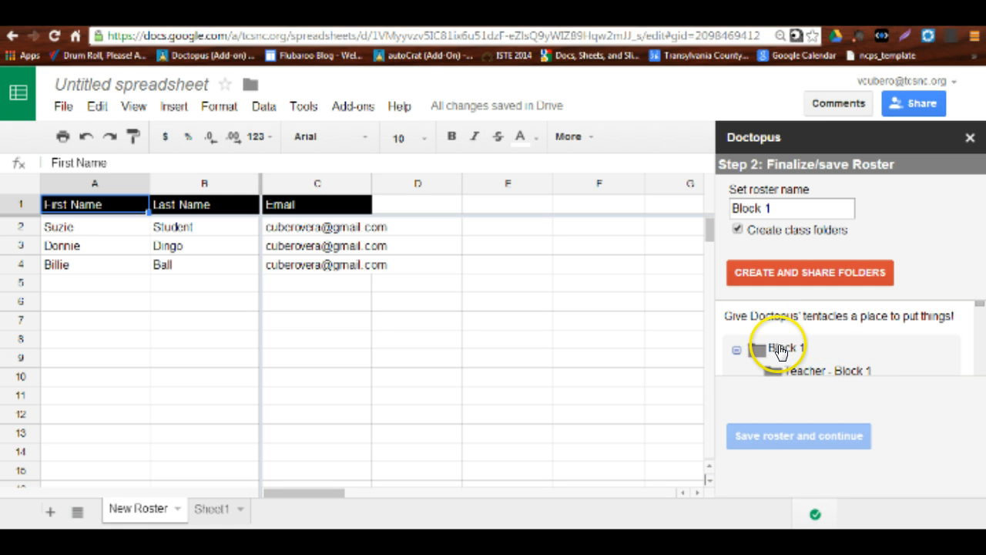
{"action": "mouse_move", "coordinate": [771, 351]}
{"action": "scroll", "coordinate": [772, 342], "scroll_direction": "down", "scroll_amount": 2}
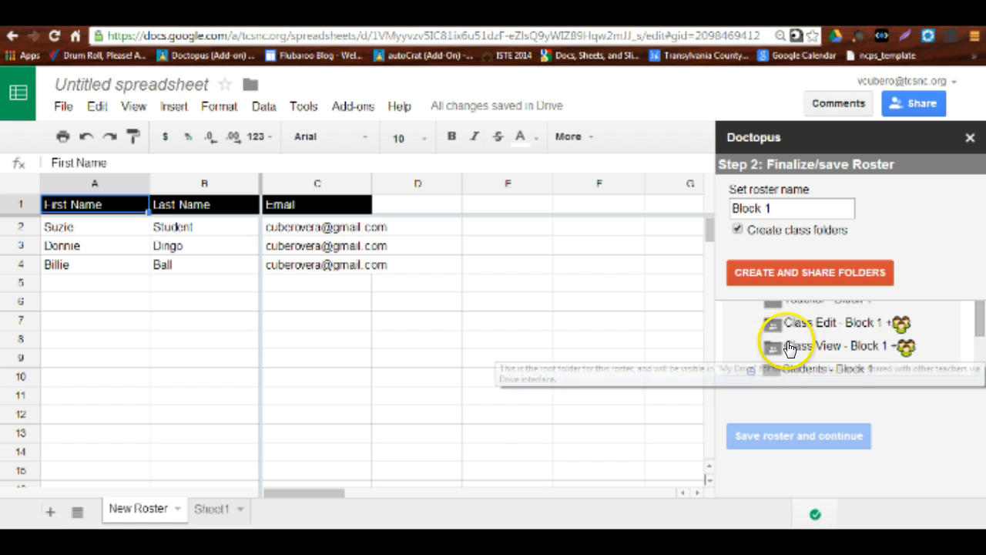
{"action": "scroll", "coordinate": [847, 308], "scroll_direction": "up", "scroll_amount": 2}
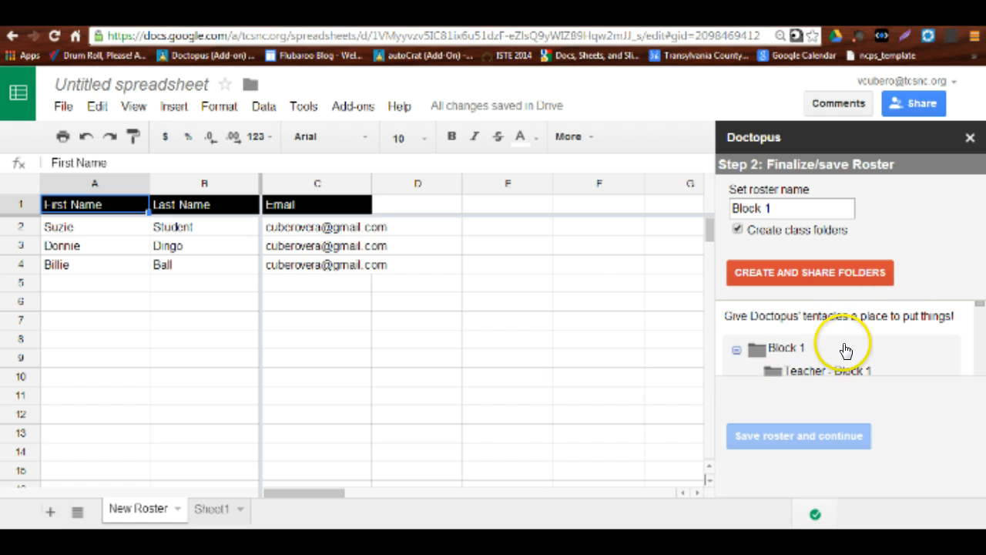
{"action": "left_click_drag", "start_coordinate": [981, 305], "coordinate": [981, 321]}
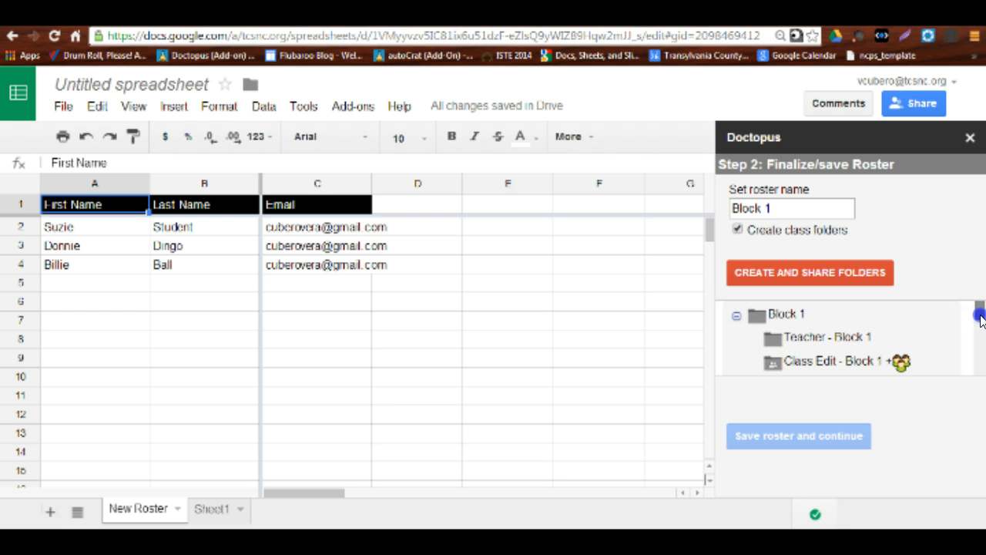
{"action": "left_click_drag", "start_coordinate": [981, 321], "coordinate": [976, 335]}
{"action": "mouse_move", "coordinate": [898, 332]}
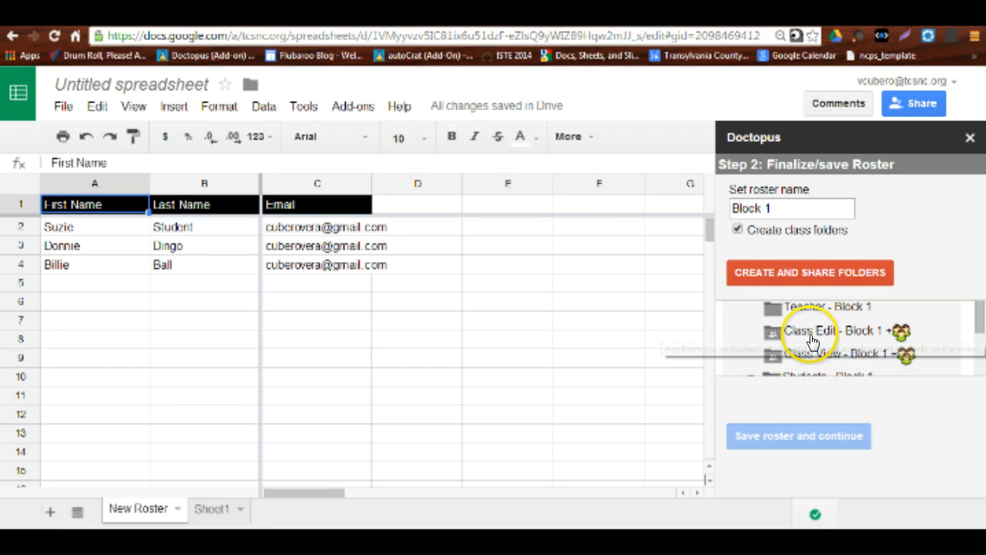
{"action": "mouse_move", "coordinate": [814, 335]}
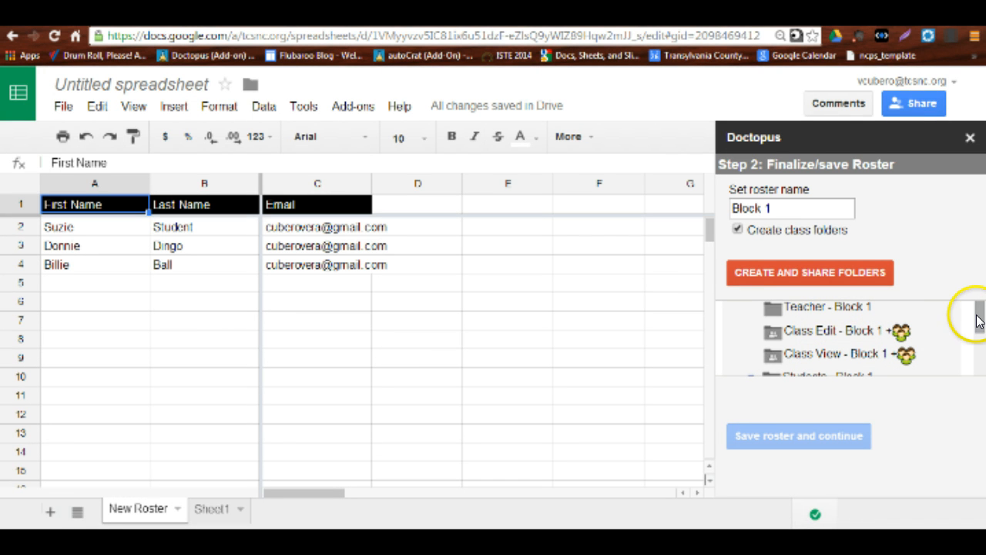
{"action": "left_click_drag", "start_coordinate": [979, 322], "coordinate": [969, 332]}
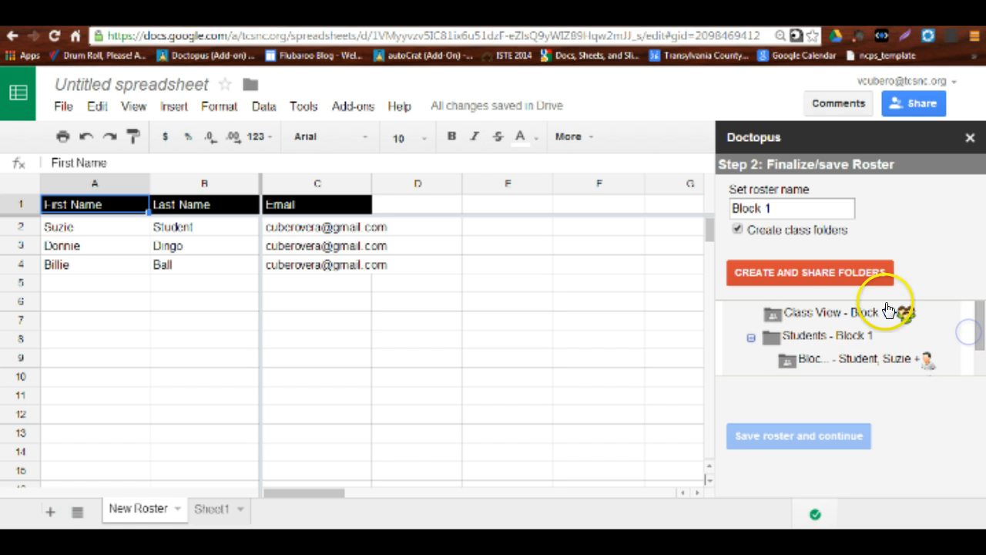
{"action": "mouse_move", "coordinate": [841, 315]}
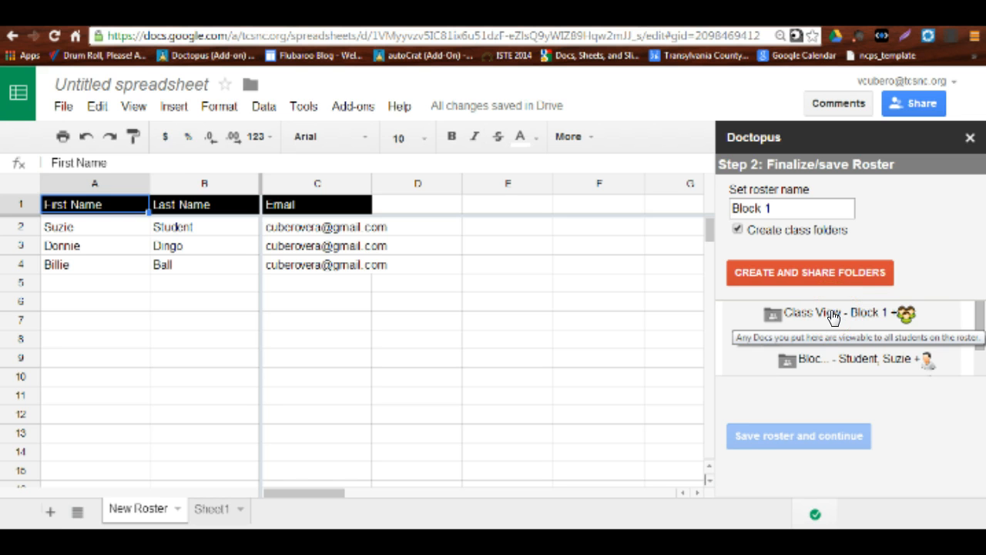
{"action": "left_click", "coordinate": [975, 319]}
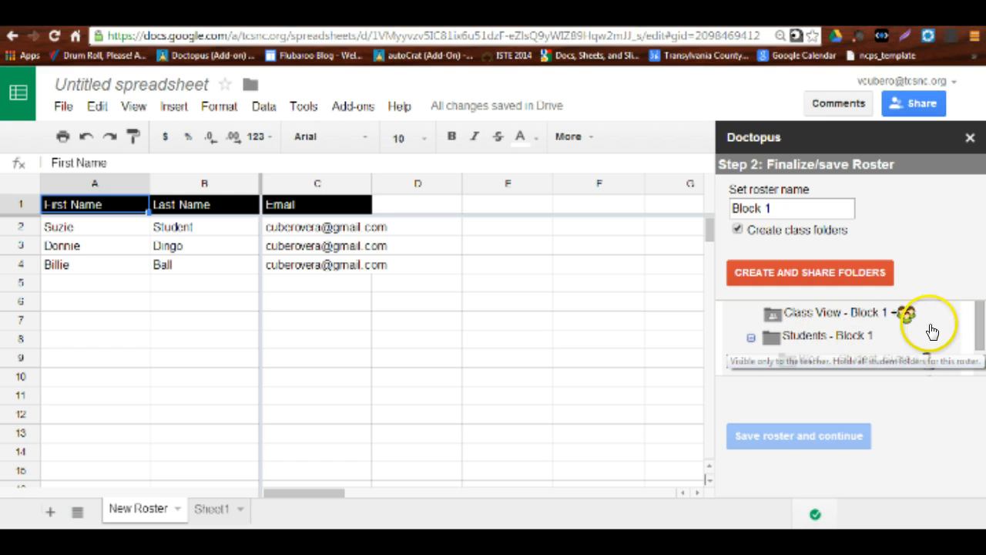
{"action": "left_click_drag", "start_coordinate": [979, 321], "coordinate": [979, 335]}
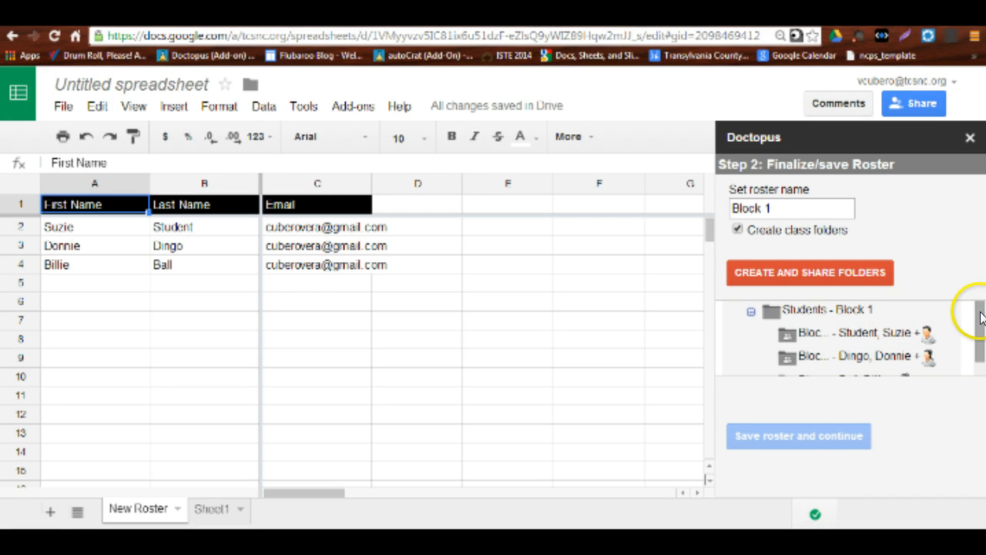
{"action": "left_click_drag", "start_coordinate": [979, 315], "coordinate": [980, 354]}
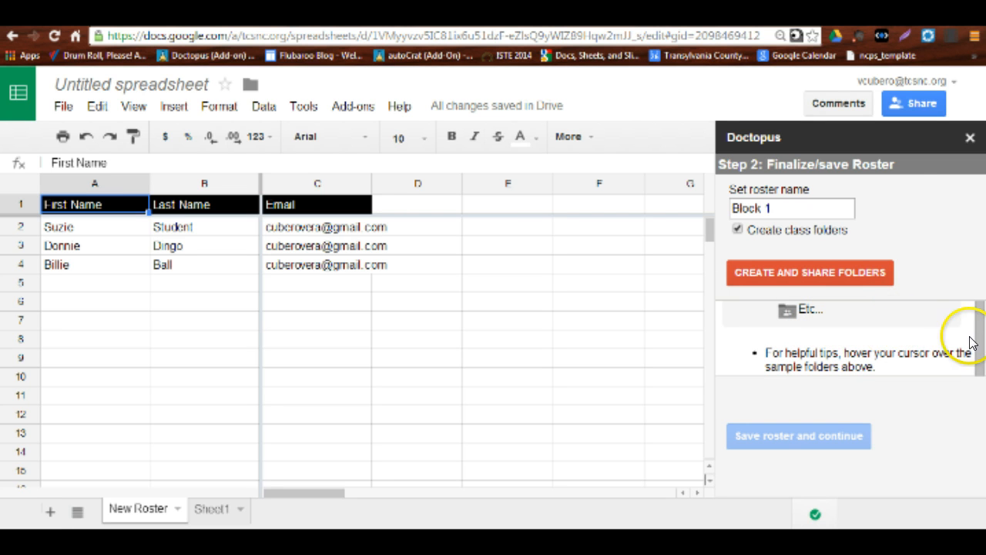
- Create and share the Block 1 class folders, and widen the Student Folder Key column
{"action": "left_click", "coordinate": [810, 269]}
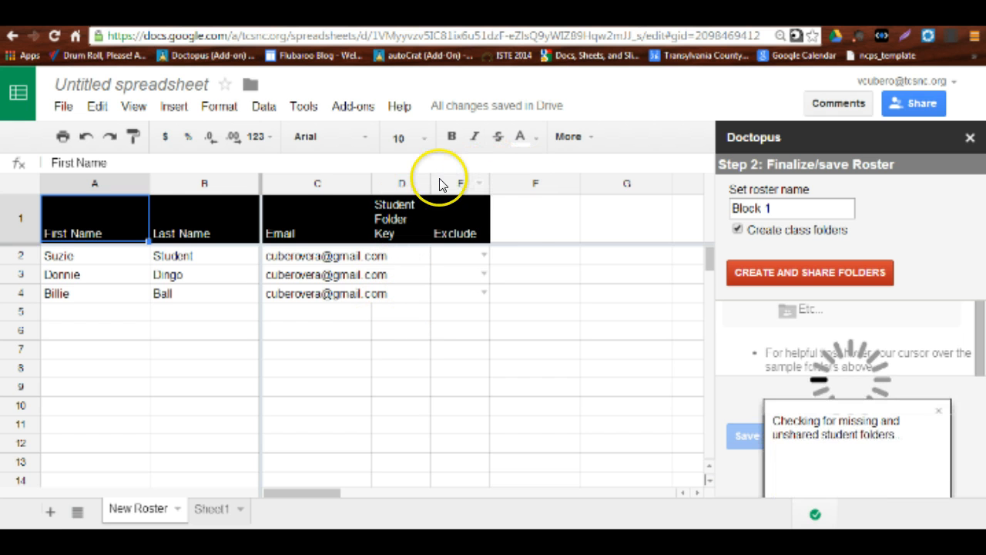
{"action": "left_click_drag", "start_coordinate": [425, 176], "coordinate": [493, 182]}
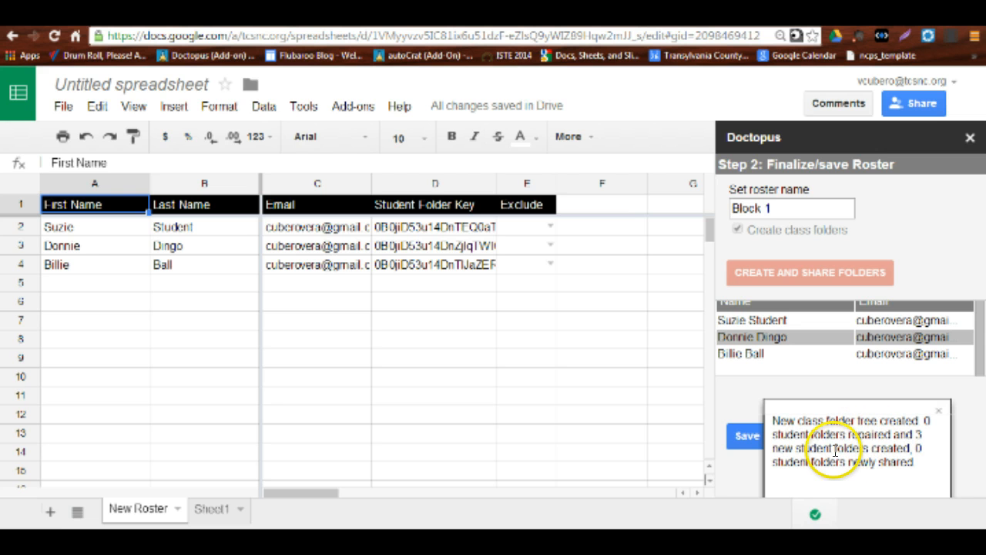
- Review the created folder tree and student list, then save the roster and continue to the sharing arrangement
{"action": "scroll", "coordinate": [881, 351], "scroll_direction": "up", "scroll_amount": 1}
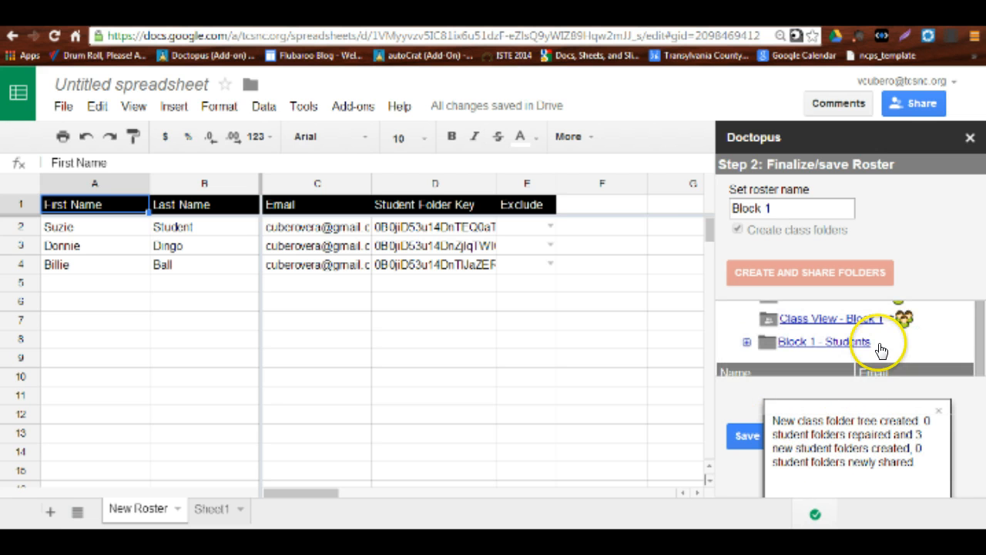
{"action": "scroll", "coordinate": [876, 343], "scroll_direction": "down", "scroll_amount": 1}
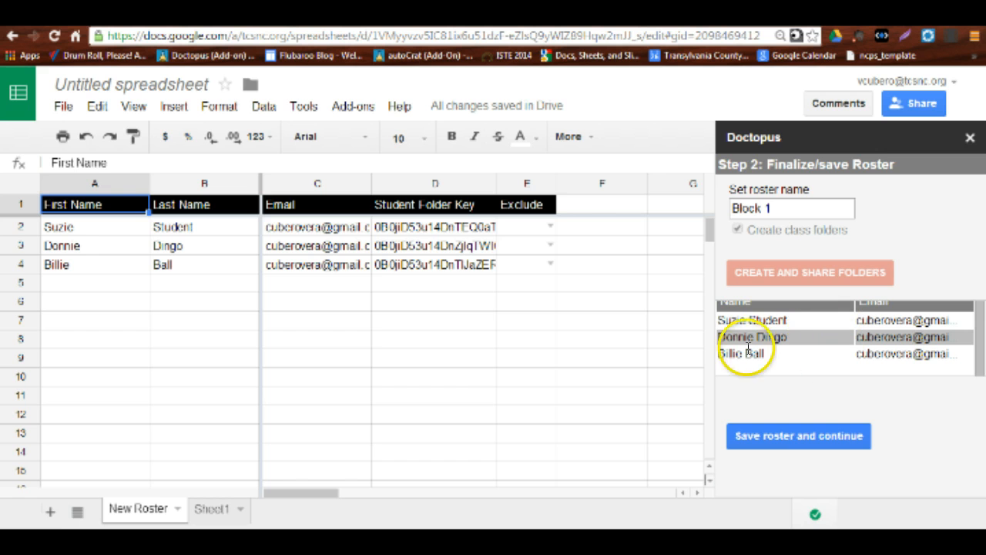
{"action": "left_click", "coordinate": [787, 436]}
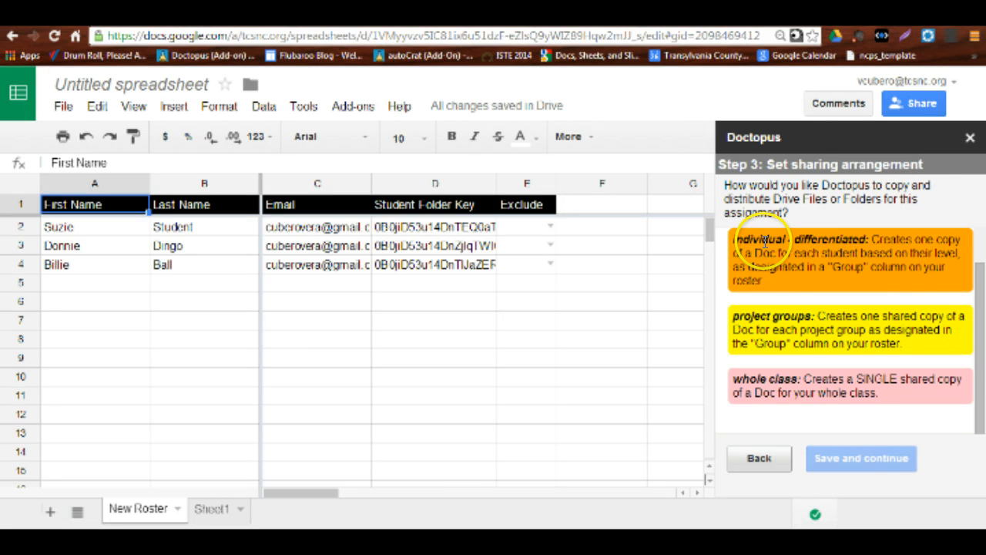
- Read the descriptions of the individual, differentiated, project group and whole class sharing arrangements
{"action": "scroll", "coordinate": [780, 245], "scroll_direction": "up", "scroll_amount": 2}
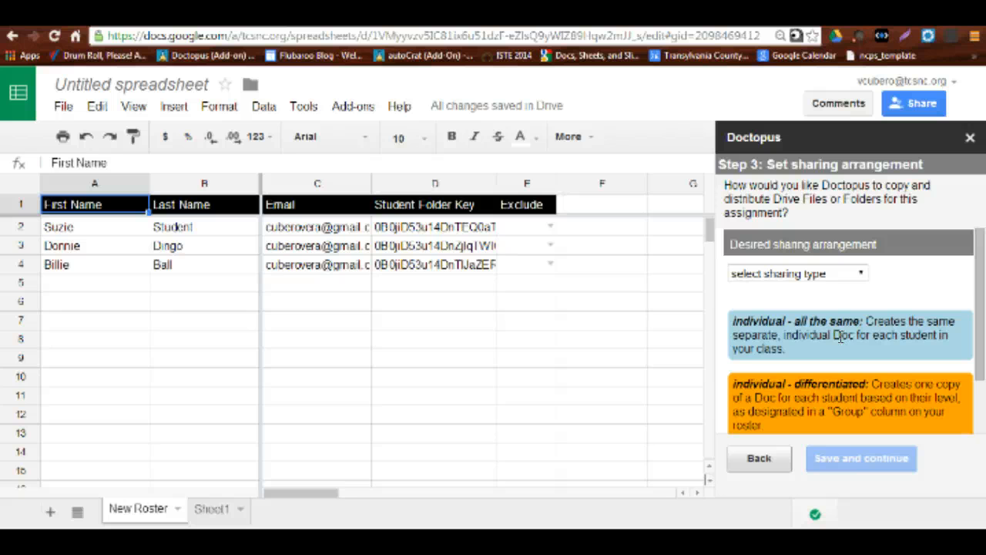
{"action": "scroll", "coordinate": [840, 337], "scroll_direction": "down", "scroll_amount": 2}
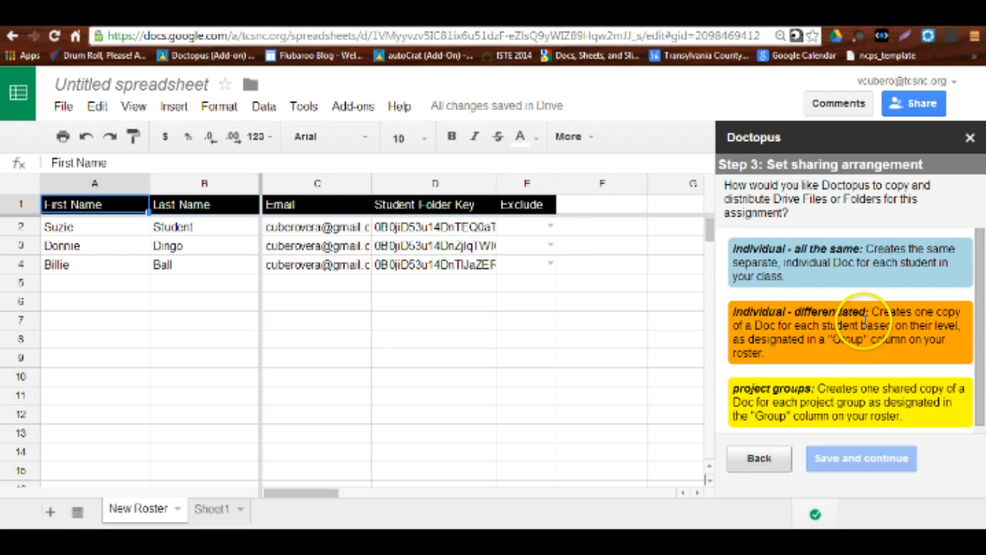
{"action": "scroll", "coordinate": [867, 320], "scroll_direction": "down", "scroll_amount": 2}
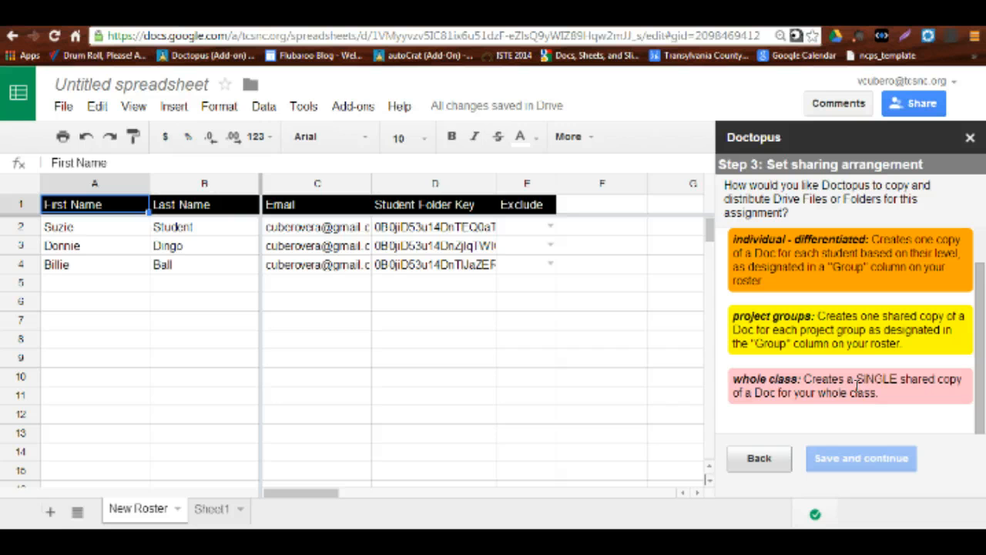
{"action": "scroll", "coordinate": [853, 380], "scroll_direction": "up", "scroll_amount": 3}
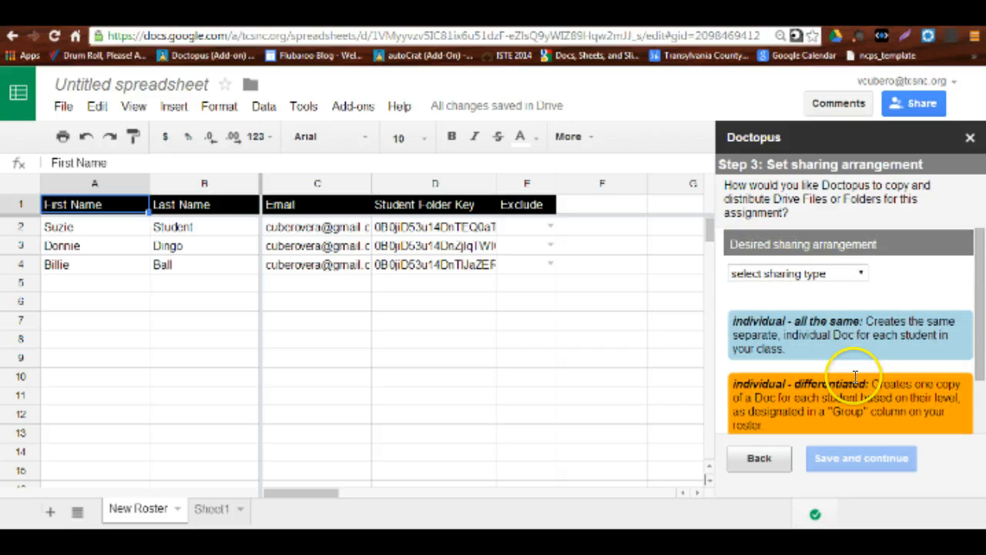
- Set the desired sharing arrangement to "individual - all the same"
{"action": "left_click", "coordinate": [862, 273]}
{"action": "left_click", "coordinate": [852, 304]}
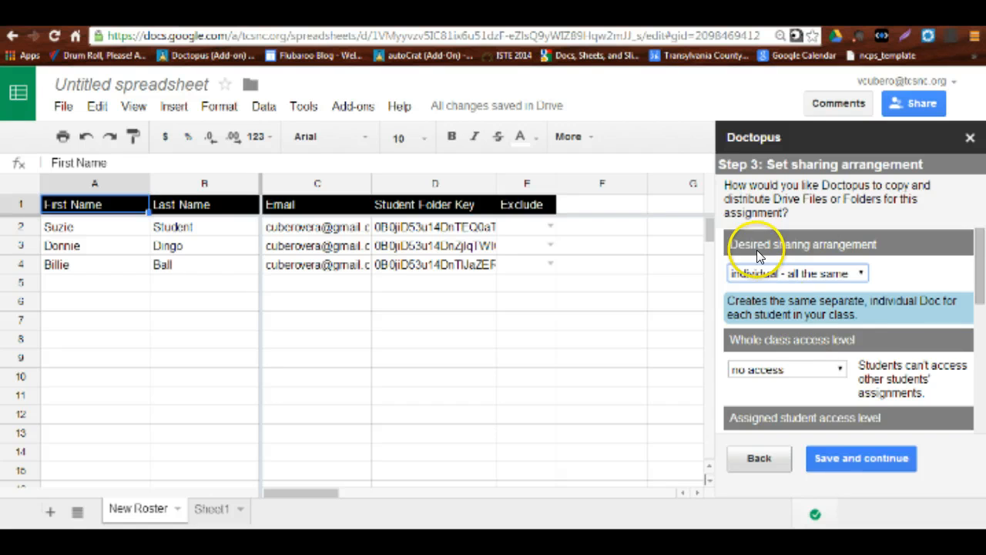
{"action": "scroll", "coordinate": [895, 296], "scroll_direction": "up", "scroll_amount": 1}
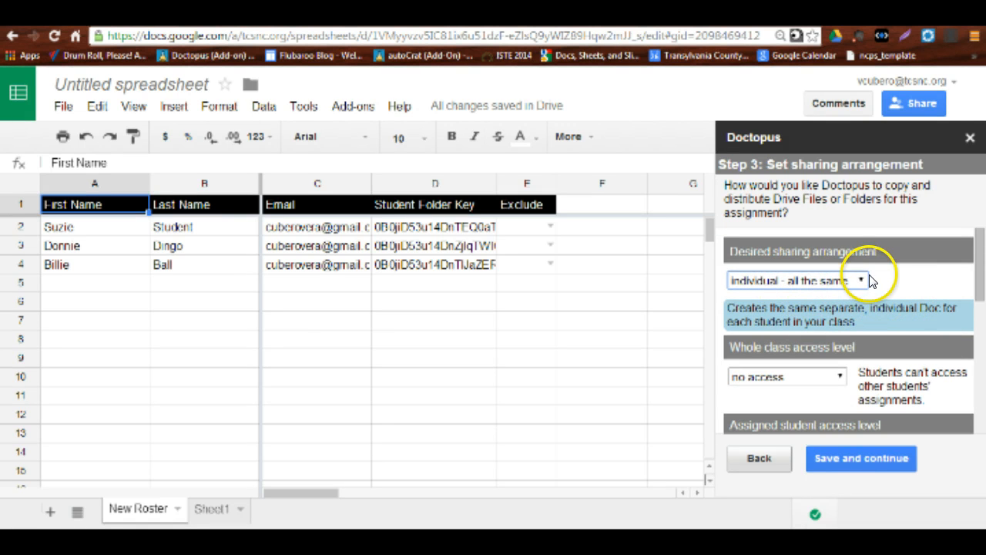
{"action": "scroll", "coordinate": [836, 309], "scroll_direction": "down", "scroll_amount": 1}
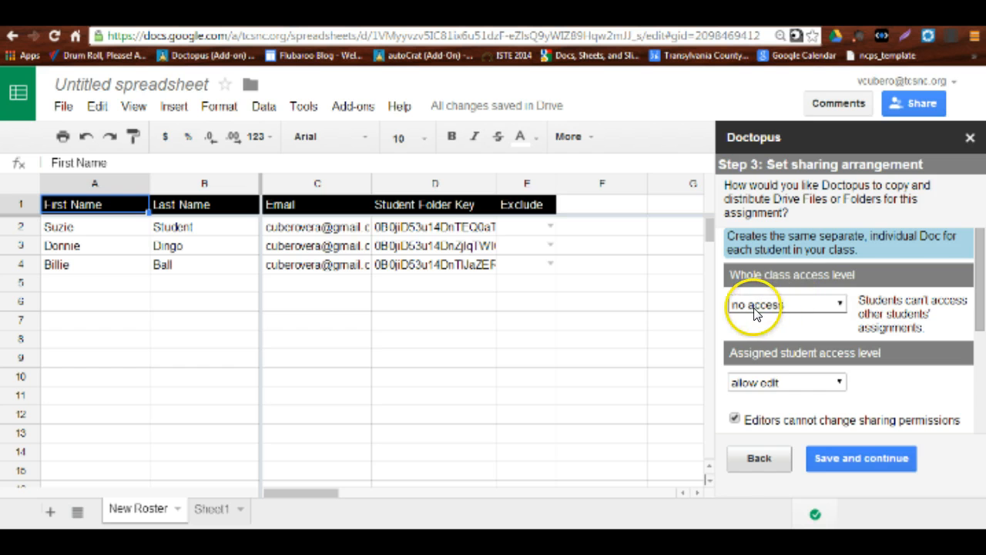
- Keep whole class access at "no access", assigned student access at "allow edit", and editors barred from changing sharing permissions
{"action": "left_click", "coordinate": [838, 305]}
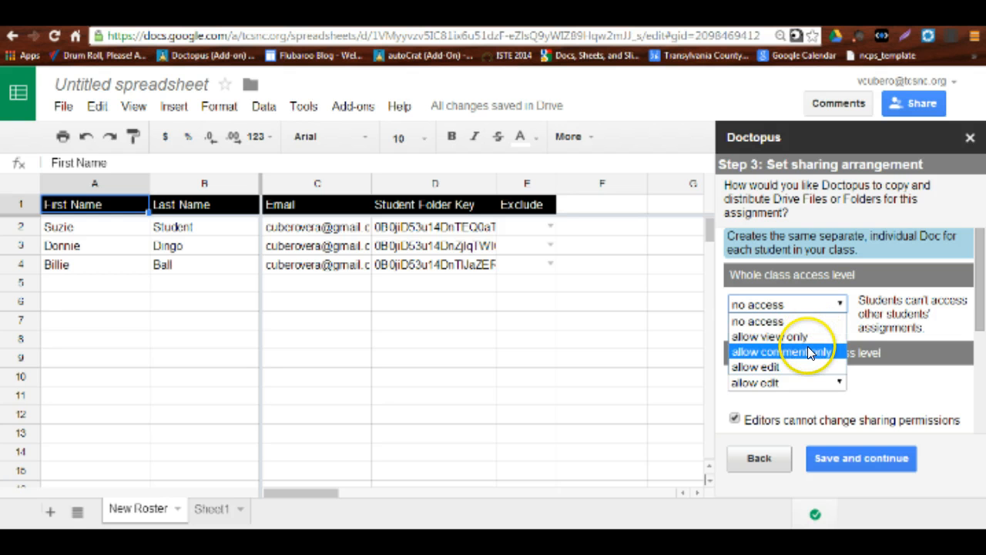
{"action": "left_click", "coordinate": [807, 304]}
{"action": "scroll", "coordinate": [816, 401], "scroll_direction": "down", "scroll_amount": 1}
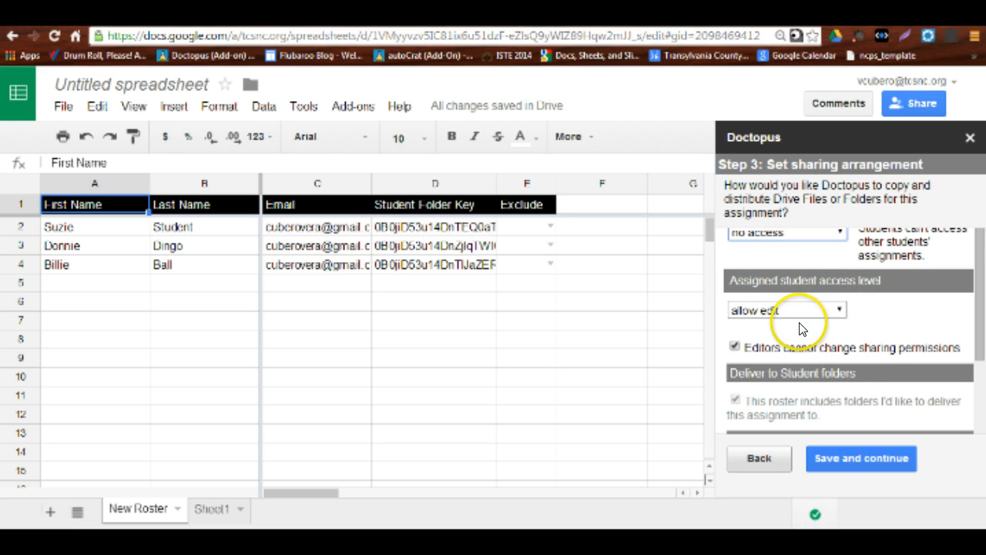
{"action": "left_click", "coordinate": [836, 306]}
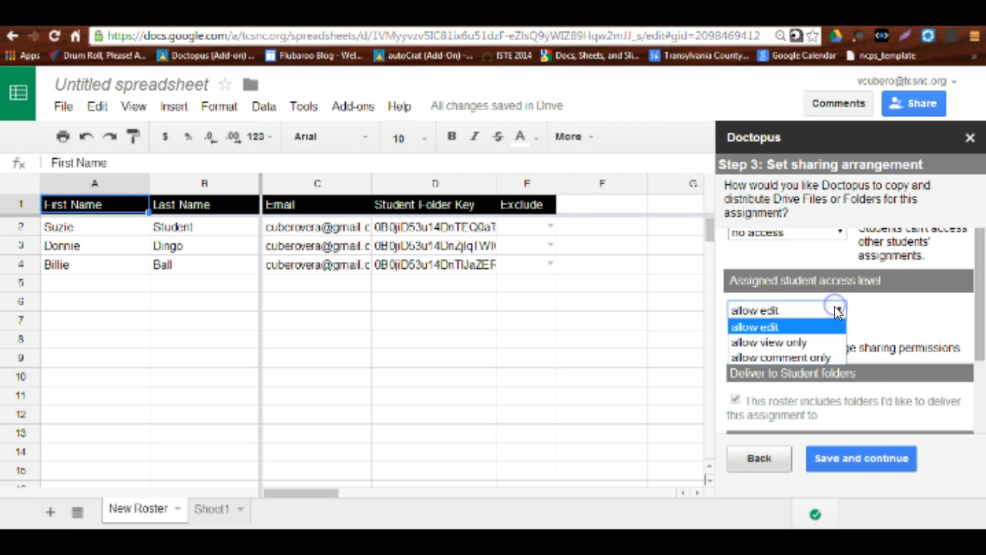
{"action": "left_click", "coordinate": [873, 298]}
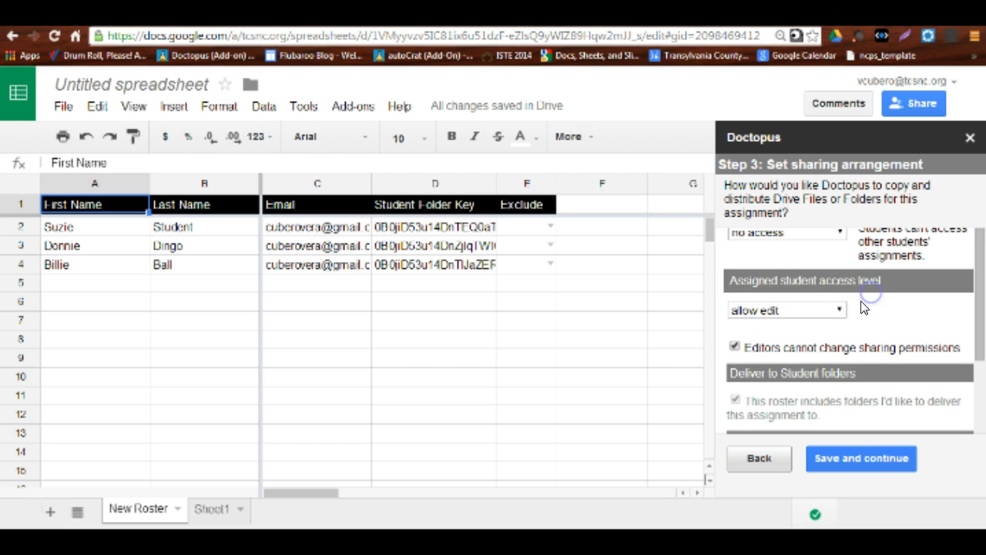
{"action": "left_click", "coordinate": [737, 348]}
{"action": "scroll", "coordinate": [771, 349], "scroll_direction": "down", "scroll_amount": 1}
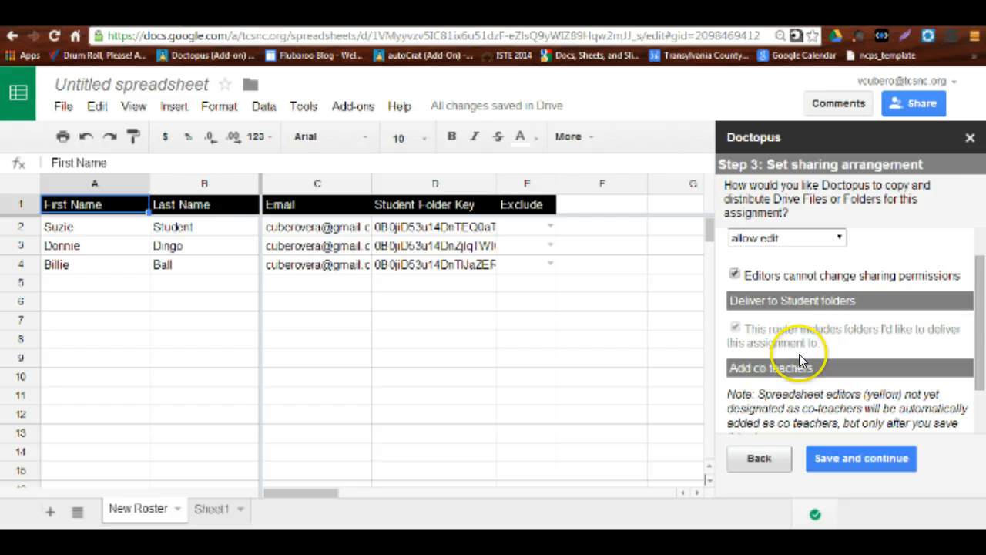
- Leave the additional co-teachers field empty, then save the sharing arrangement and continue to the assignment templates
{"action": "scroll", "coordinate": [801, 358], "scroll_direction": "down", "scroll_amount": 2}
{"action": "scroll", "coordinate": [799, 367], "scroll_direction": "down", "scroll_amount": 1}
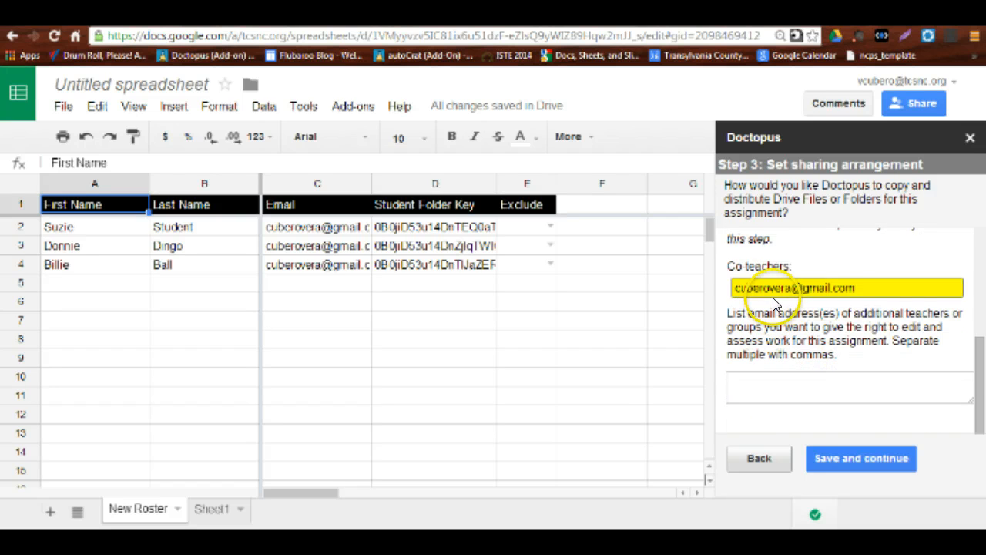
{"action": "left_click", "coordinate": [810, 290]}
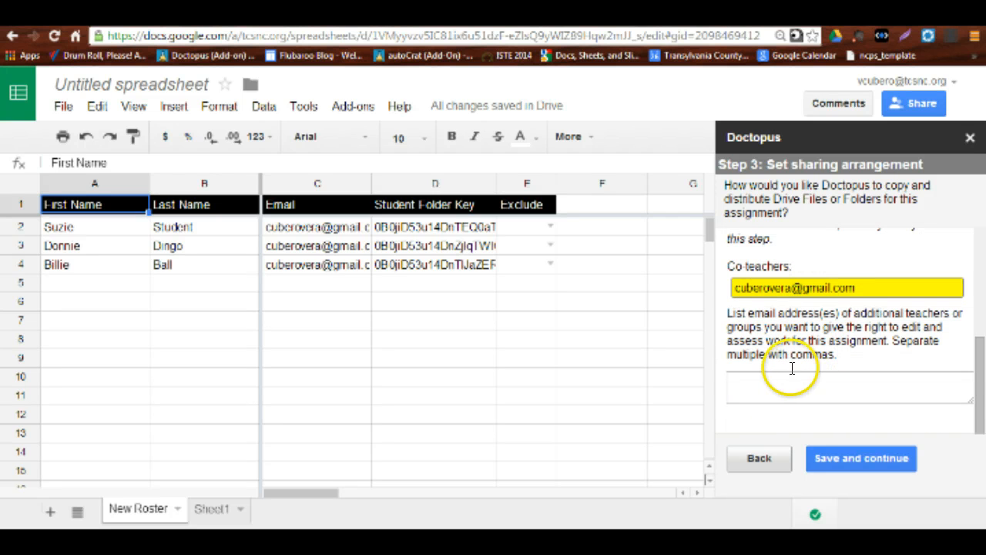
{"action": "left_click", "coordinate": [767, 379]}
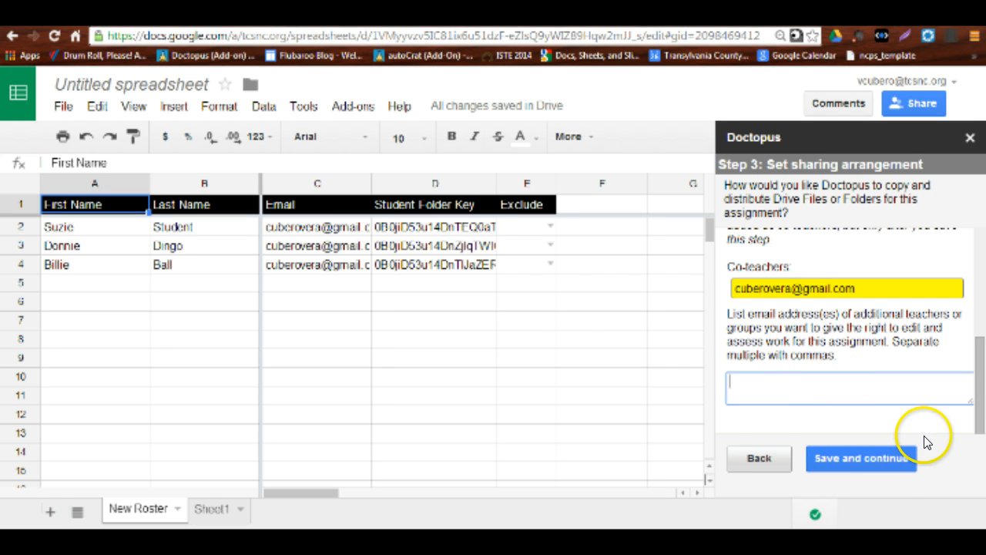
{"action": "left_click", "coordinate": [843, 457]}
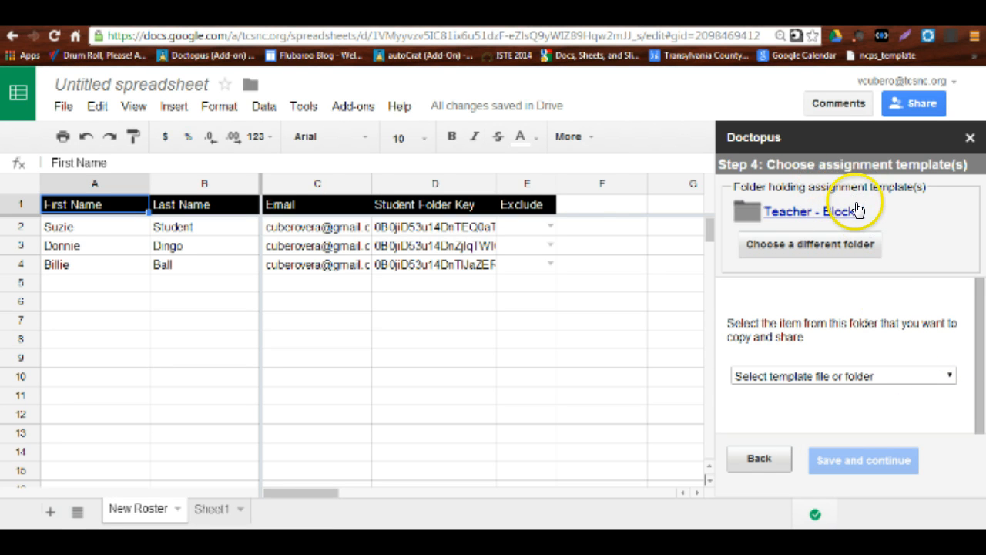
- Choose the Stems folder inside 8thGradeCommSkills as the folder holding the assignment templates
{"action": "left_click", "coordinate": [804, 244]}
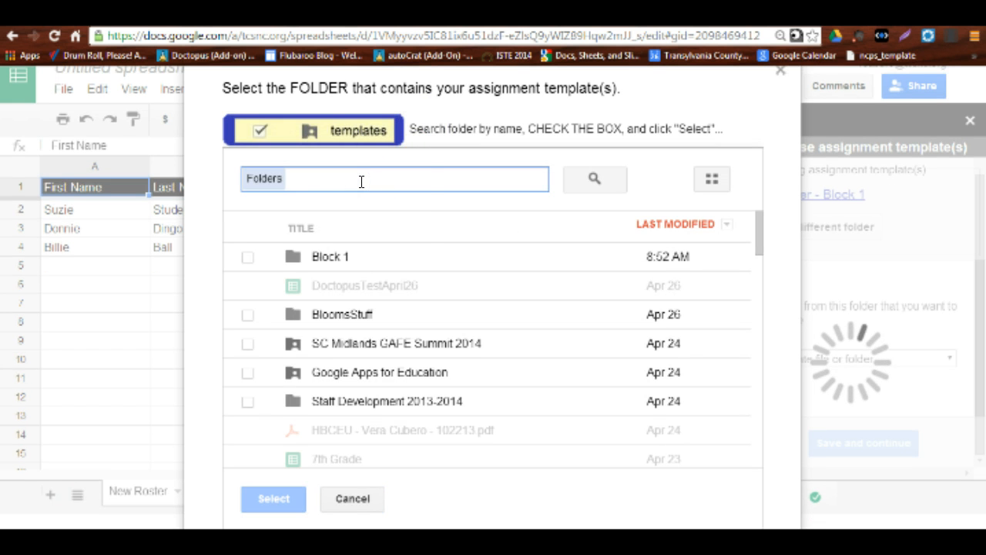
{"action": "type", "text": "8th"}
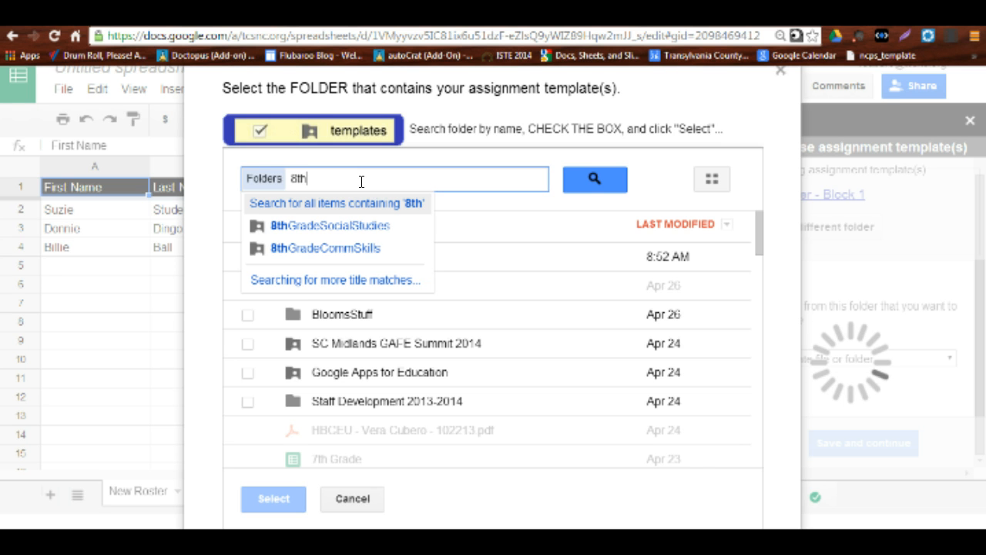
{"action": "left_click", "coordinate": [307, 247]}
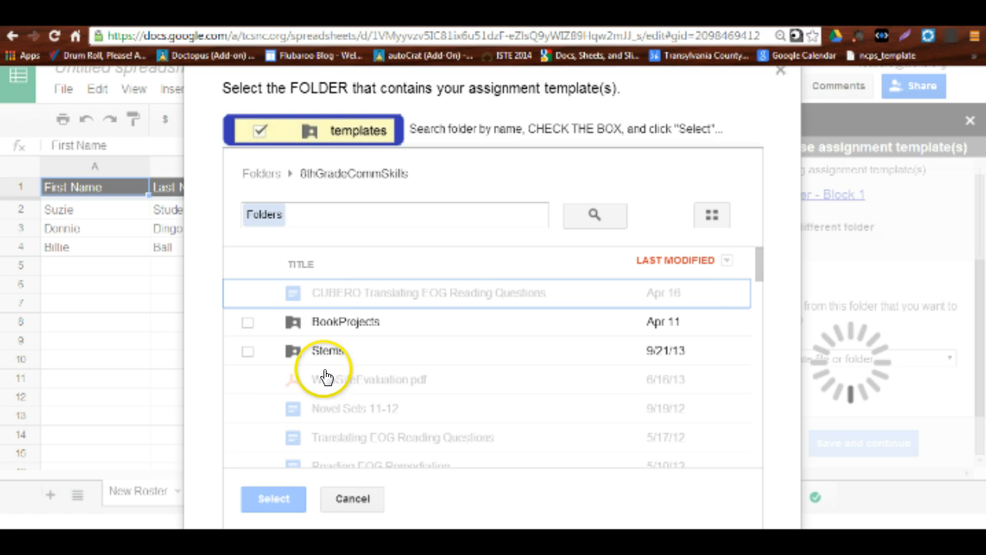
{"action": "left_click", "coordinate": [248, 323]}
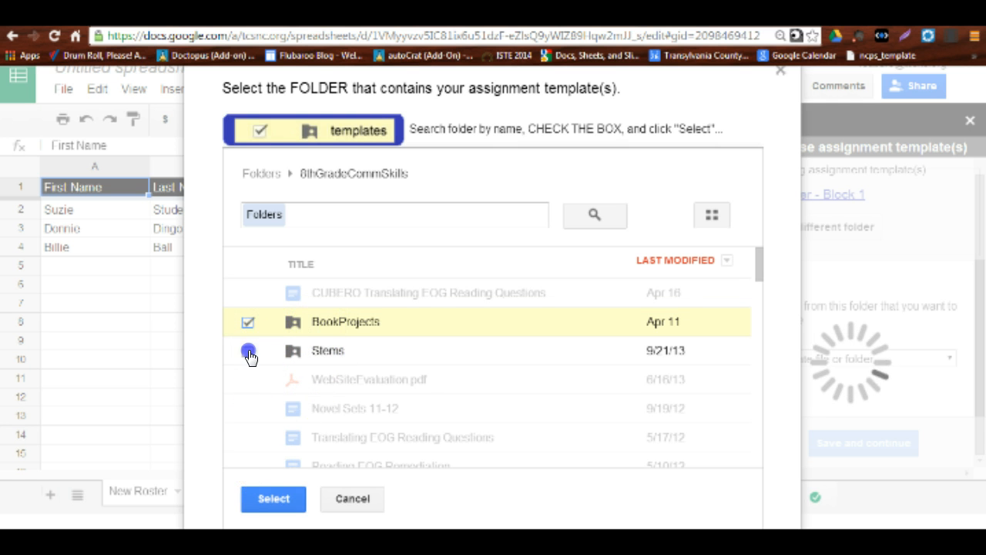
{"action": "left_click", "coordinate": [248, 351]}
{"action": "left_click", "coordinate": [274, 499]}
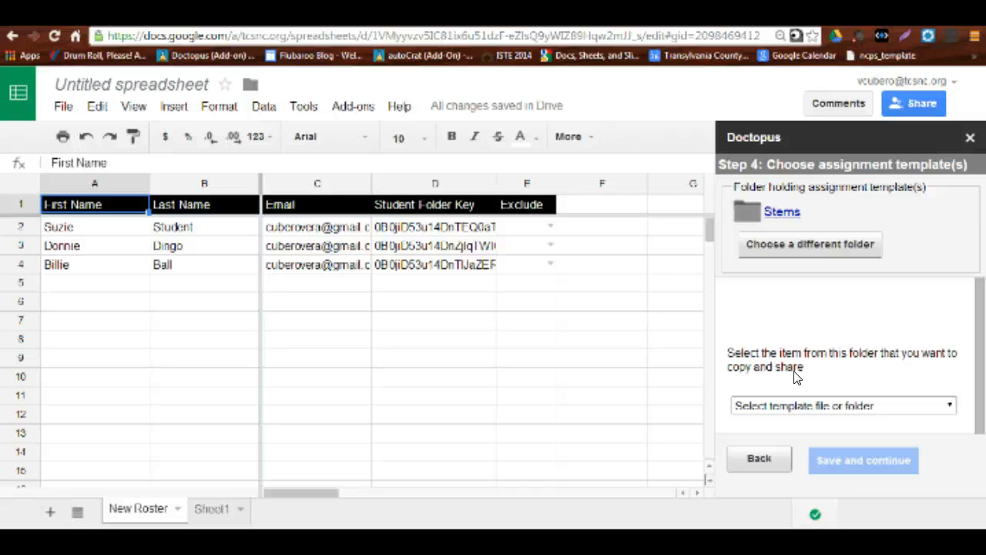
- Select the presentation "Stems List 9--Questions" as the template to copy and share, and save to continue
{"action": "left_click_drag", "start_coordinate": [978, 307], "coordinate": [978, 363]}
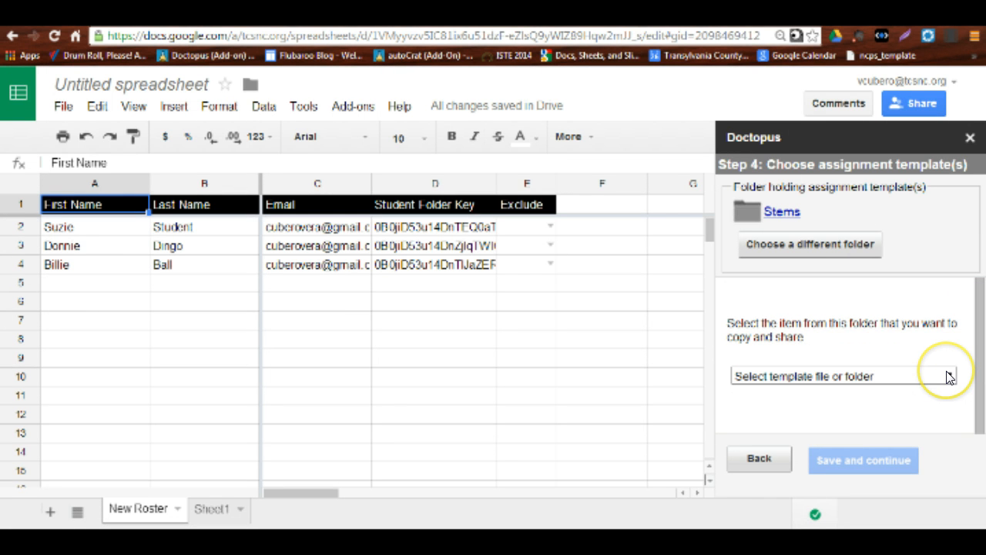
{"action": "left_click", "coordinate": [949, 376]}
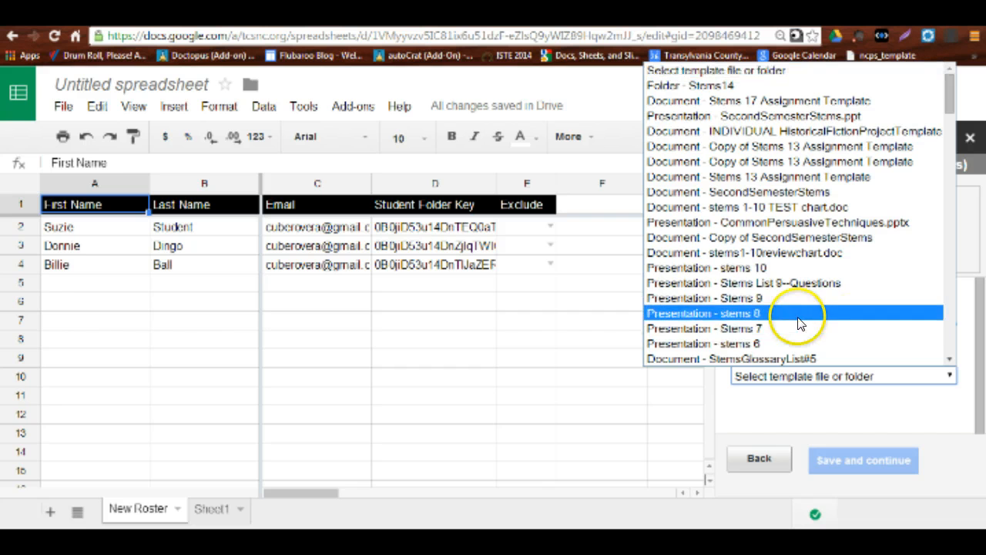
{"action": "left_click", "coordinate": [667, 282]}
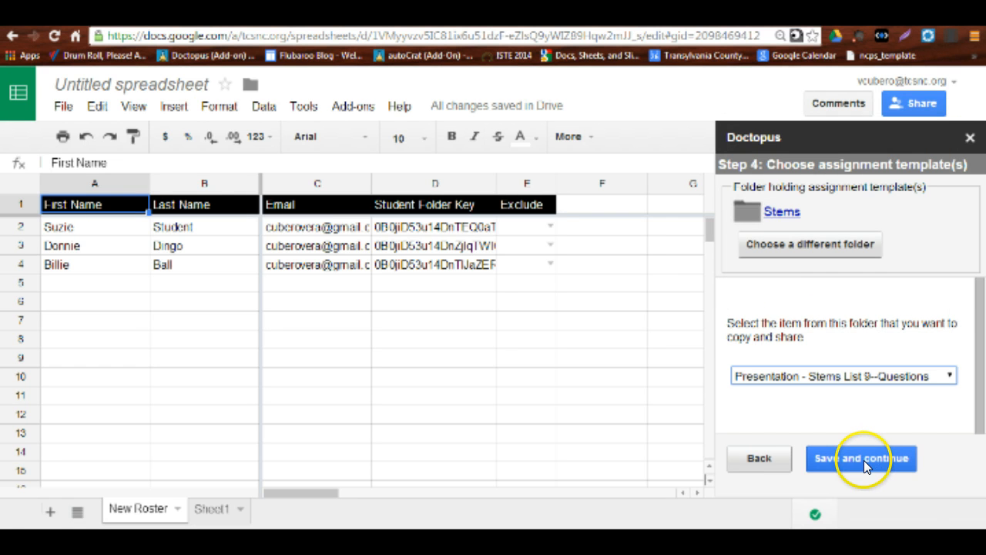
{"action": "left_click", "coordinate": [864, 460]}
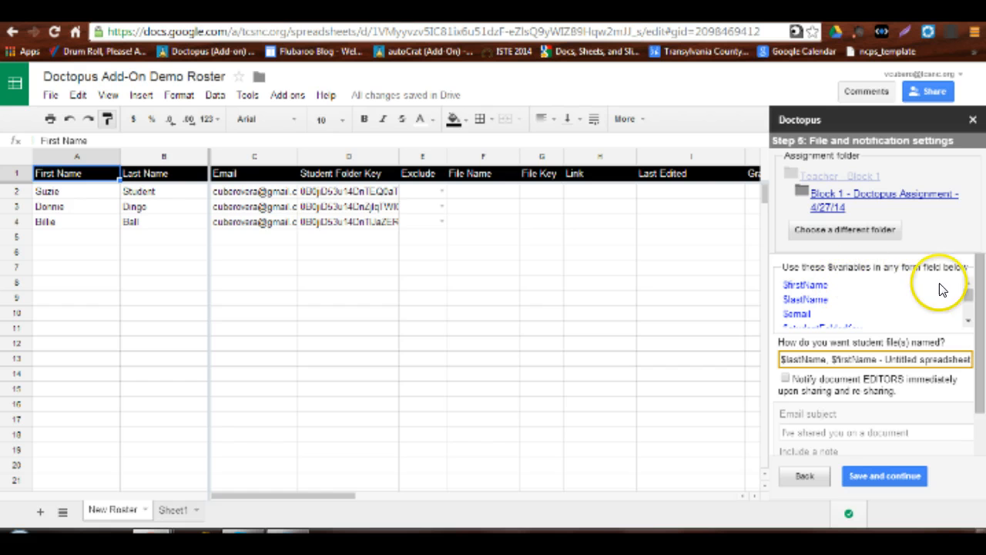
- Set the student file naming pattern to "$lastName, $firstName - Stems 9 Presentation"
{"action": "left_click_drag", "start_coordinate": [978, 279], "coordinate": [971, 302]}
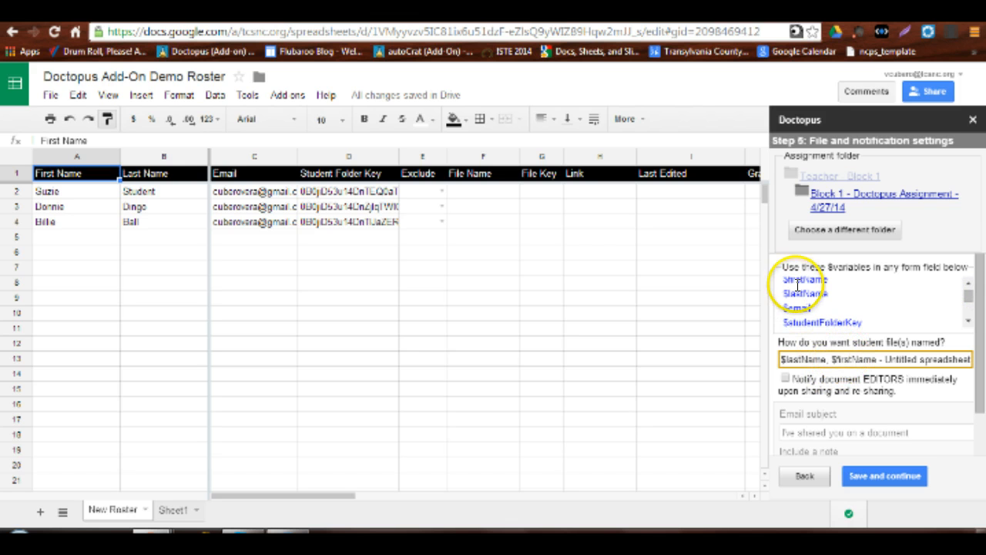
{"action": "left_click", "coordinate": [797, 359]}
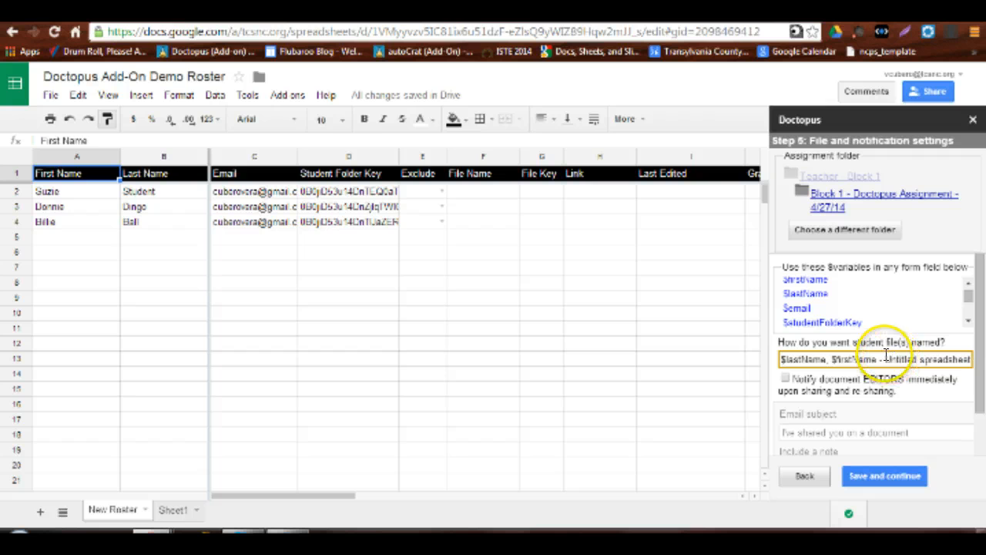
{"action": "left_click_drag", "start_coordinate": [883, 359], "coordinate": [977, 361]}
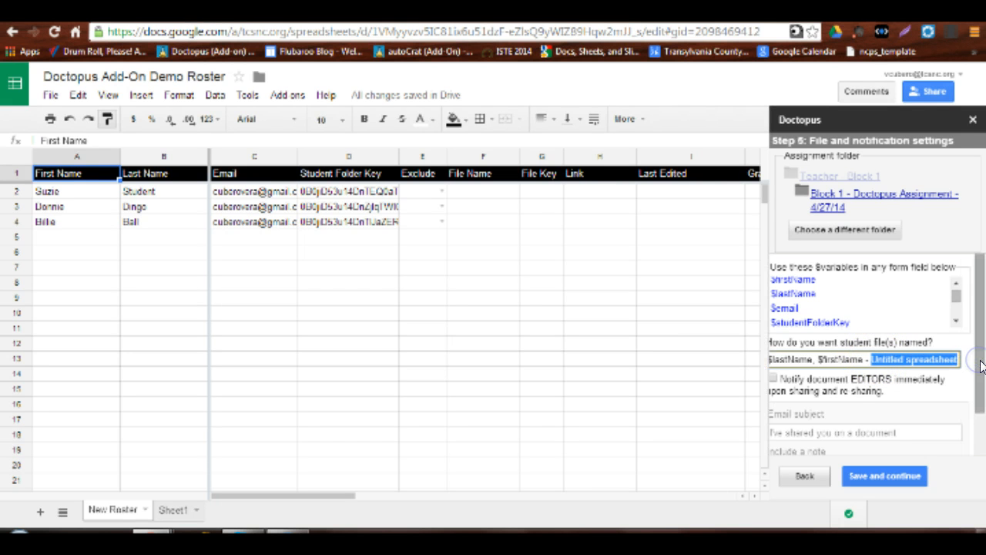
{"action": "type", "text": "Doctopu"}
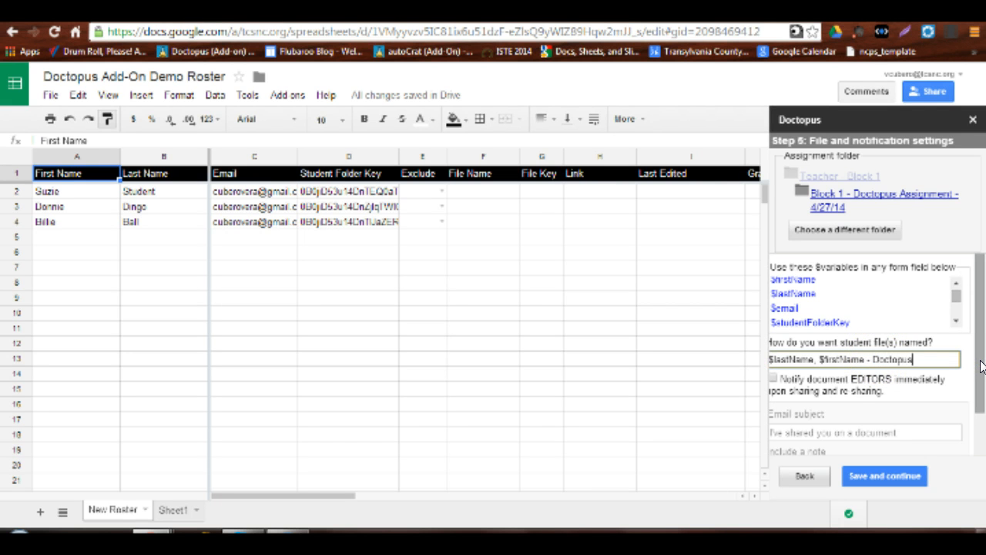
{"action": "type", "text": "s Add"}
{"action": "key", "text": "BackSpace"}
{"action": "key", "text": "BackSpace"}
{"action": "key", "text": "BackSpace"}
{"action": "key", "text": "BackSpace"}
{"action": "key", "text": "BackSpace"}
{"action": "key", "text": "BackSpace"}
{"action": "key", "text": "BackSpace"}
{"action": "key", "text": "BackSpace"}
{"action": "key", "text": "BackSpace"}
{"action": "key", "text": "BackSpace"}
{"action": "key", "text": "BackSpace"}
{"action": "key", "text": "BackSpace"}
{"action": "key", "text": "BackSpace"}
{"action": "key", "text": "BackSpace"}
{"action": "type", "text": "Stems 9 Pr"}
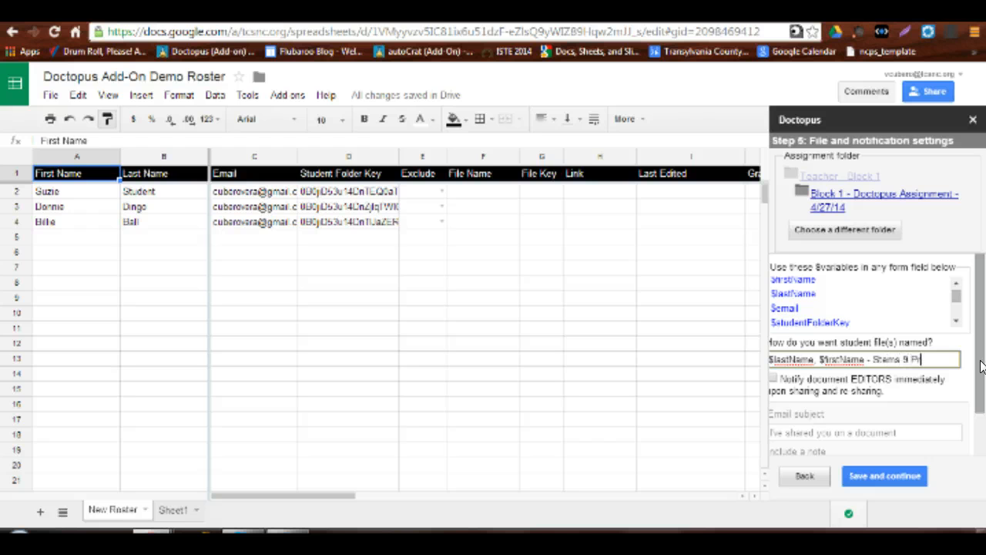
{"action": "type", "text": "esentation"}
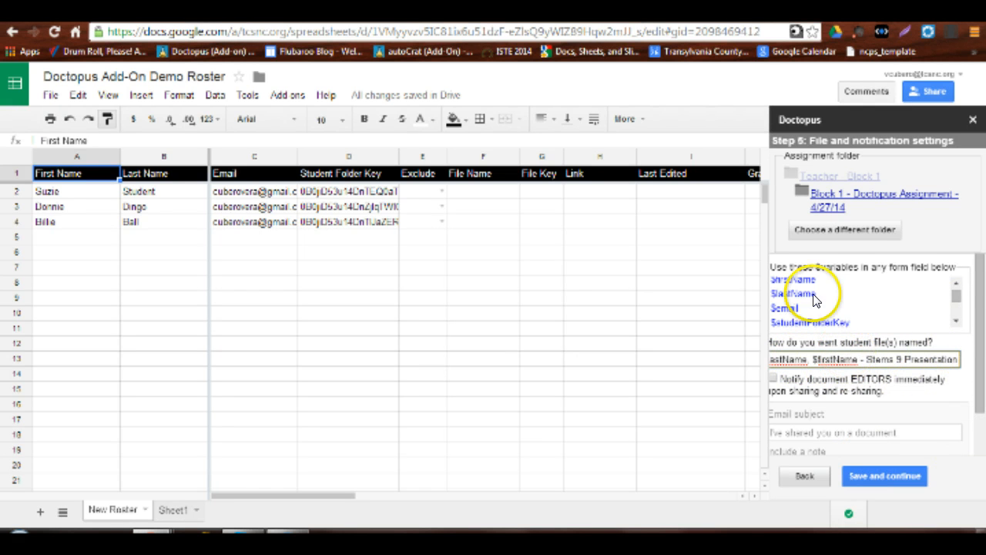
{"action": "left_click_drag", "start_coordinate": [819, 294], "coordinate": [764, 293]}
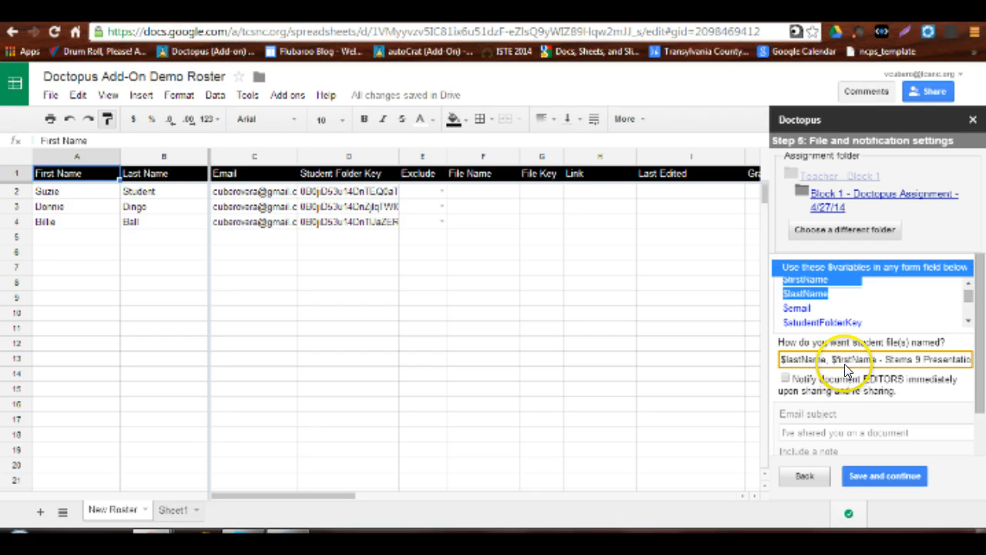
- Enable immediate notification of document editors and replace the email subject with "Stems9"
{"action": "left_click", "coordinate": [790, 373]}
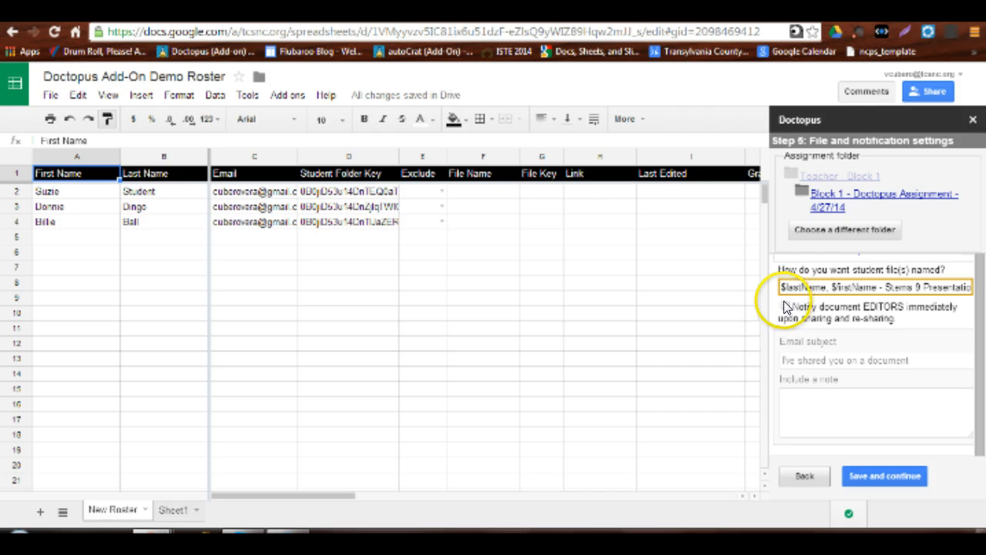
{"action": "left_click", "coordinate": [784, 305]}
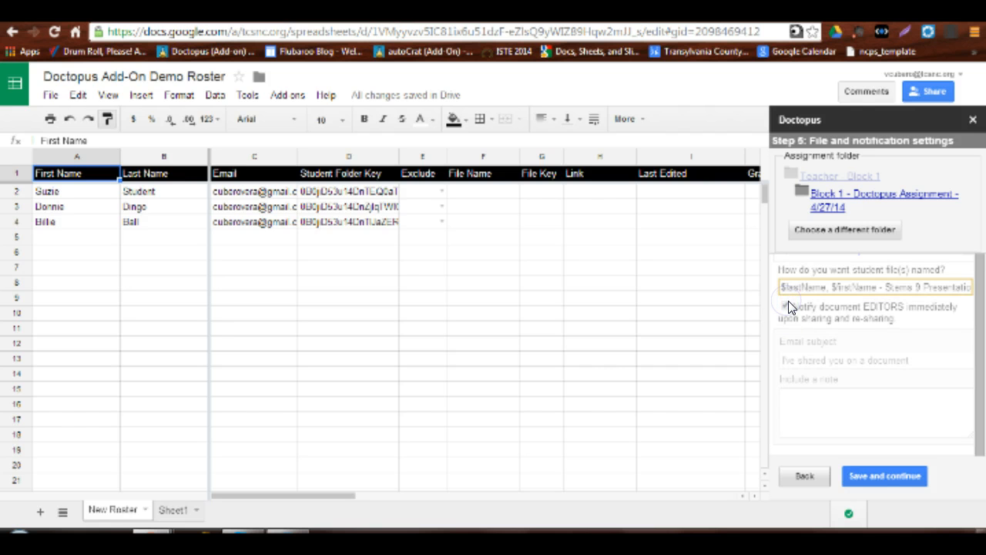
{"action": "left_click", "coordinate": [908, 356]}
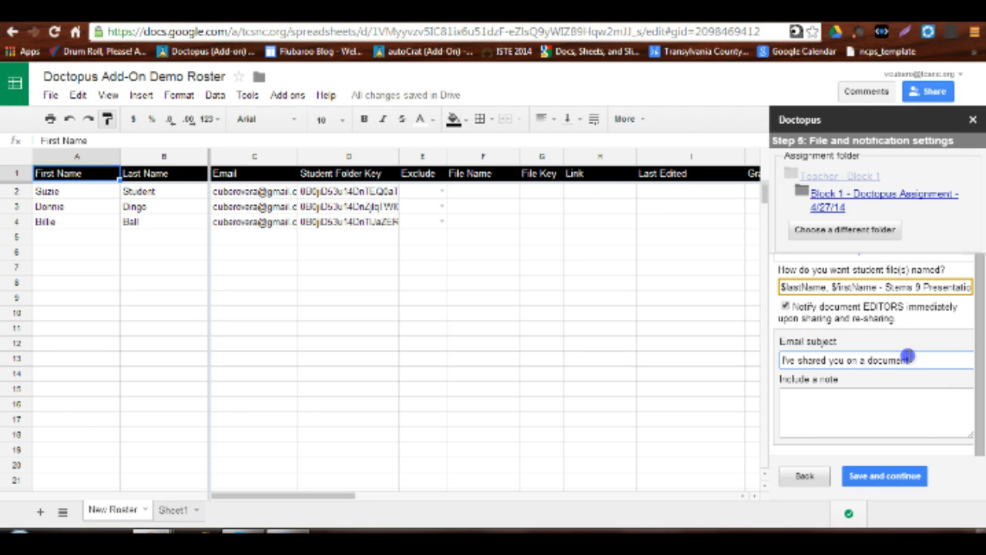
{"action": "left_click_drag", "start_coordinate": [908, 356], "coordinate": [761, 350]}
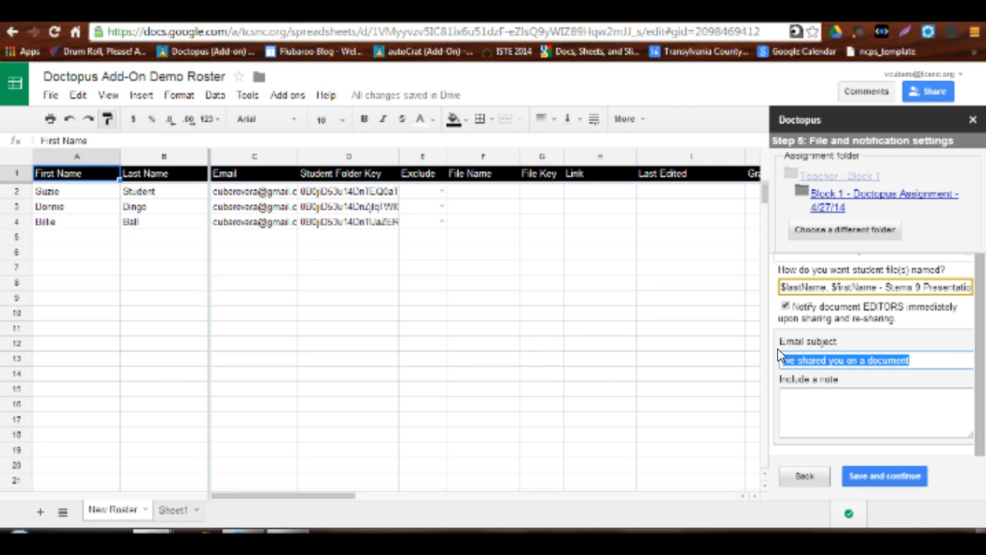
{"action": "key", "text": "BackSpace"}
{"action": "type", "text": "Stems9"}
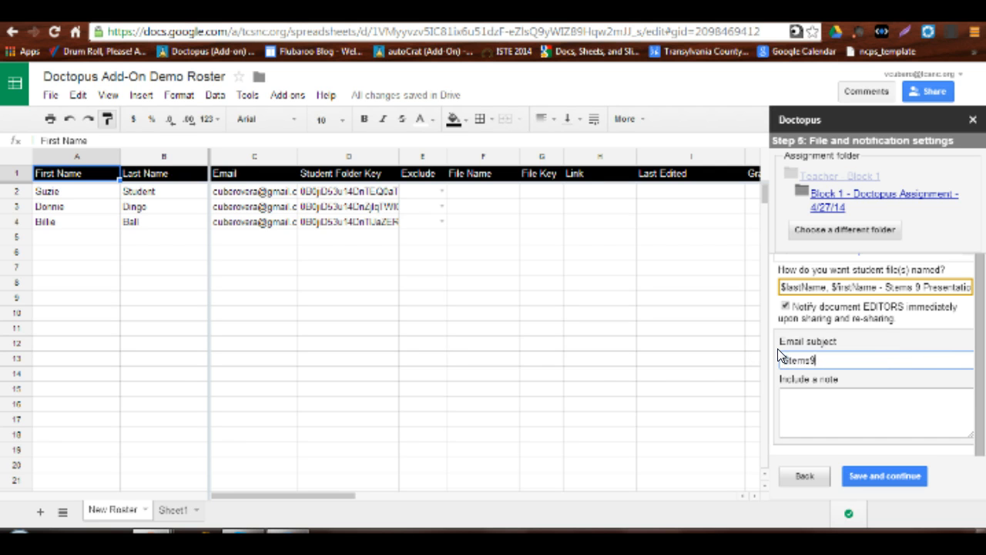
{"action": "scroll", "coordinate": [810, 304], "scroll_direction": "up", "scroll_amount": 1}
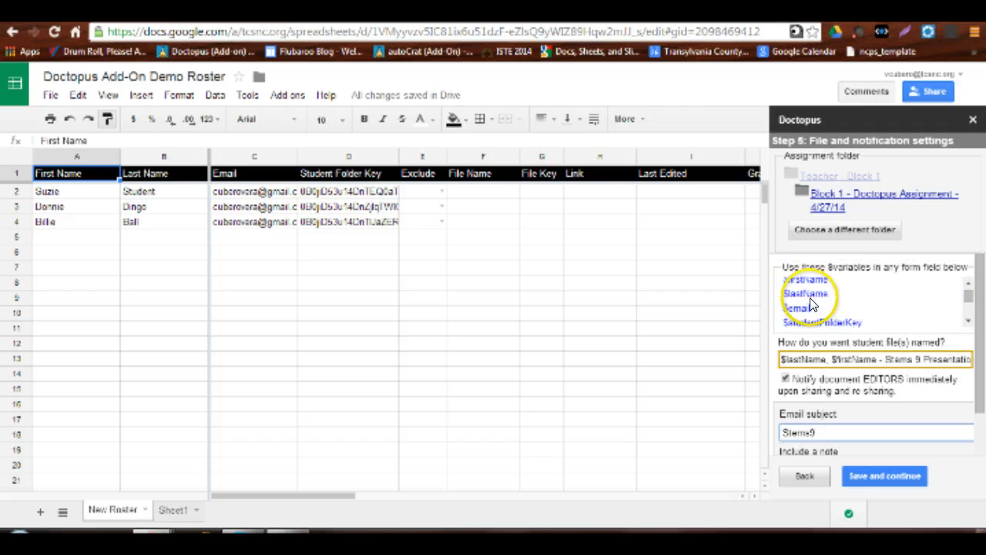
{"action": "scroll", "coordinate": [828, 304], "scroll_direction": "up", "scroll_amount": 1}
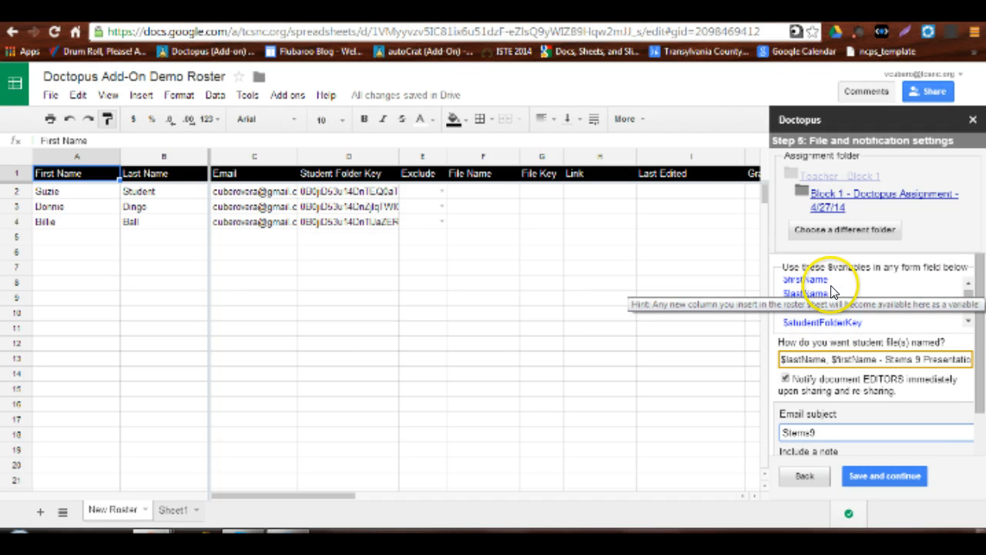
- Add the email note "$firstName, I shared with you", reusing the first-name variable, and save the file and notification settings to continue
{"action": "left_click_drag", "start_coordinate": [829, 284], "coordinate": [787, 285]}
{"action": "key", "text": "ctrl+c"}
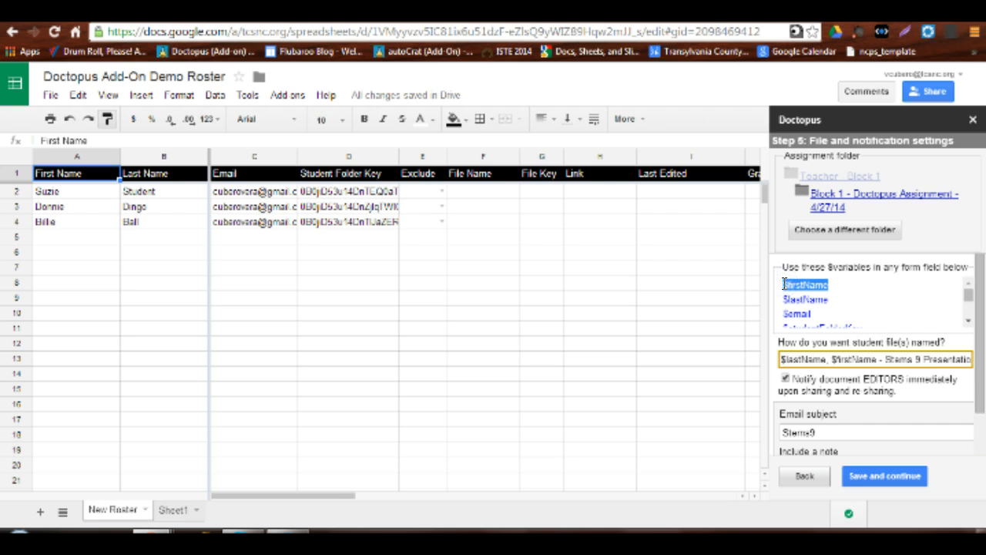
{"action": "scroll", "coordinate": [807, 413], "scroll_direction": "down", "scroll_amount": 1}
{"action": "left_click", "coordinate": [809, 401]}
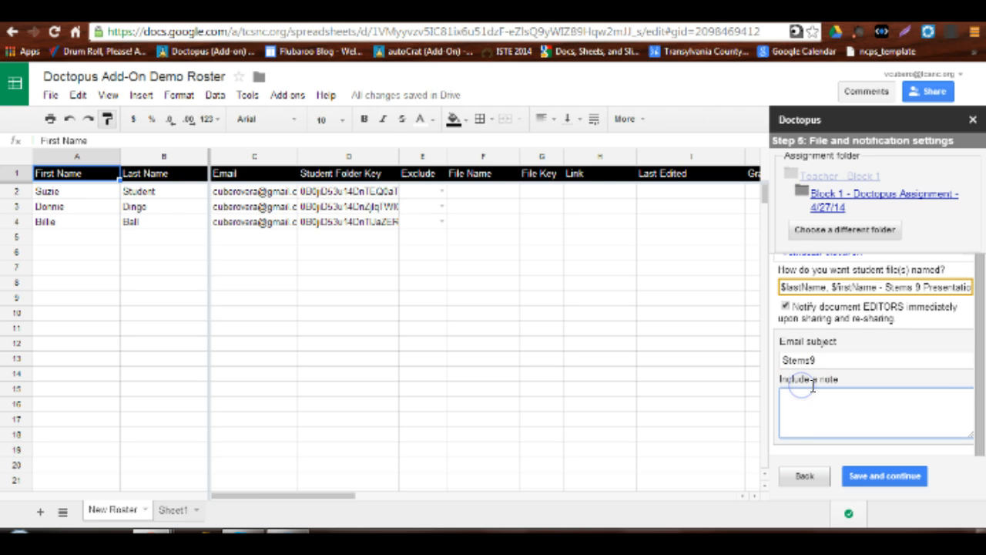
{"action": "key", "text": "ctrl+v"}
{"action": "type", "text": ", I shared with you"}
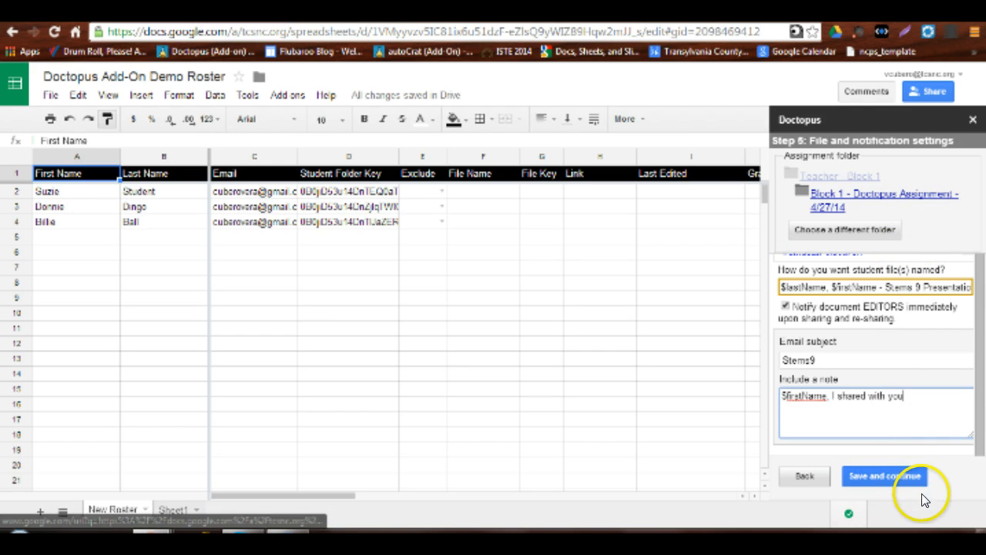
{"action": "left_click", "coordinate": [891, 474]}
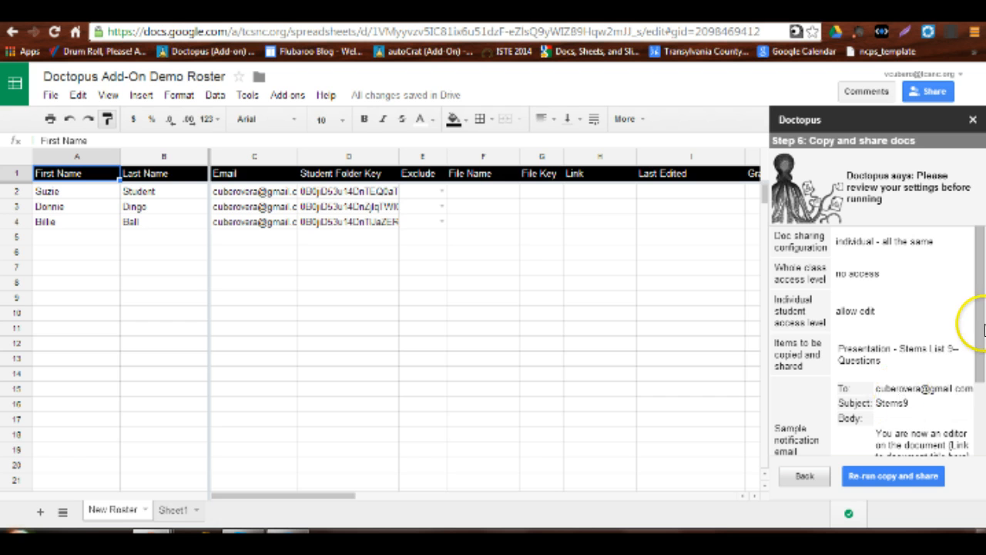
- Review the sharing settings and sample notification email, and run the copy and share for the roster
{"action": "left_click_drag", "start_coordinate": [976, 297], "coordinate": [981, 376]}
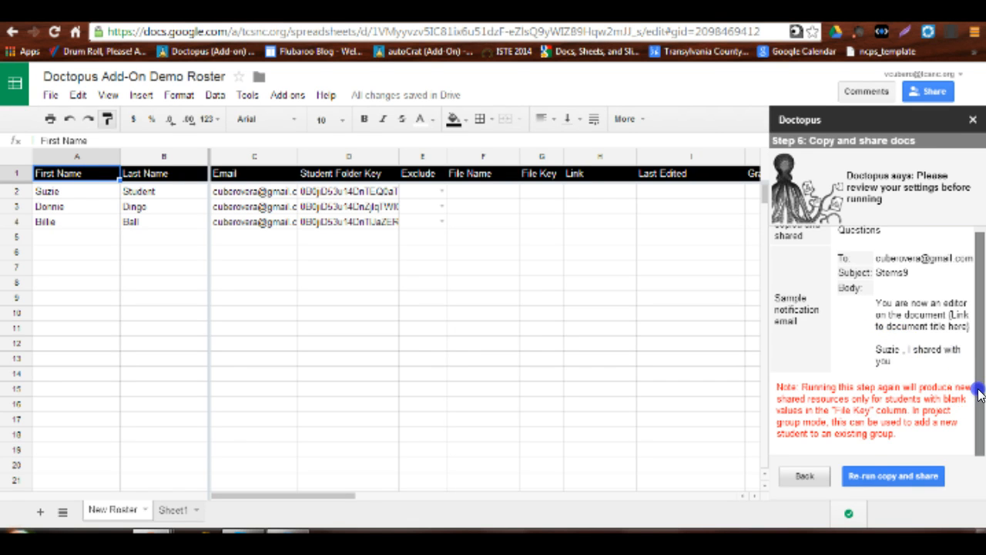
{"action": "scroll", "coordinate": [980, 393], "scroll_direction": "up", "scroll_amount": 2}
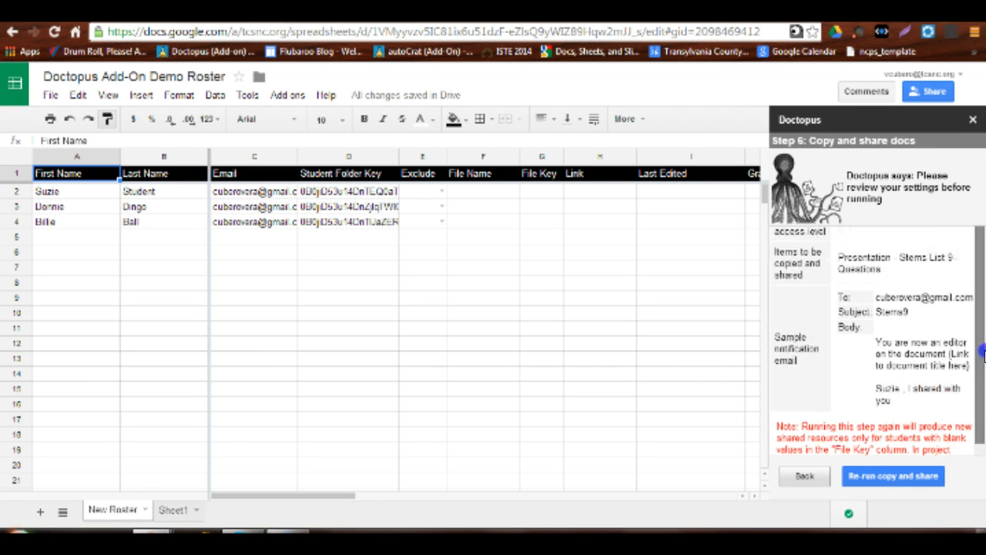
{"action": "left_click", "coordinate": [865, 472]}
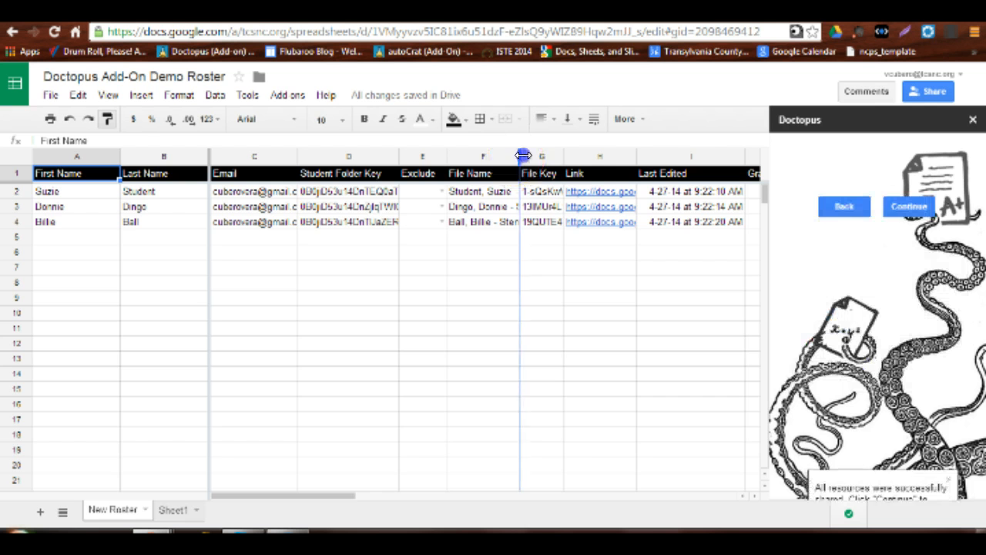
- Widen the File Name column slightly and look over the roster's columns through Written Feedback
{"action": "left_click_drag", "start_coordinate": [523, 154], "coordinate": [544, 156]}
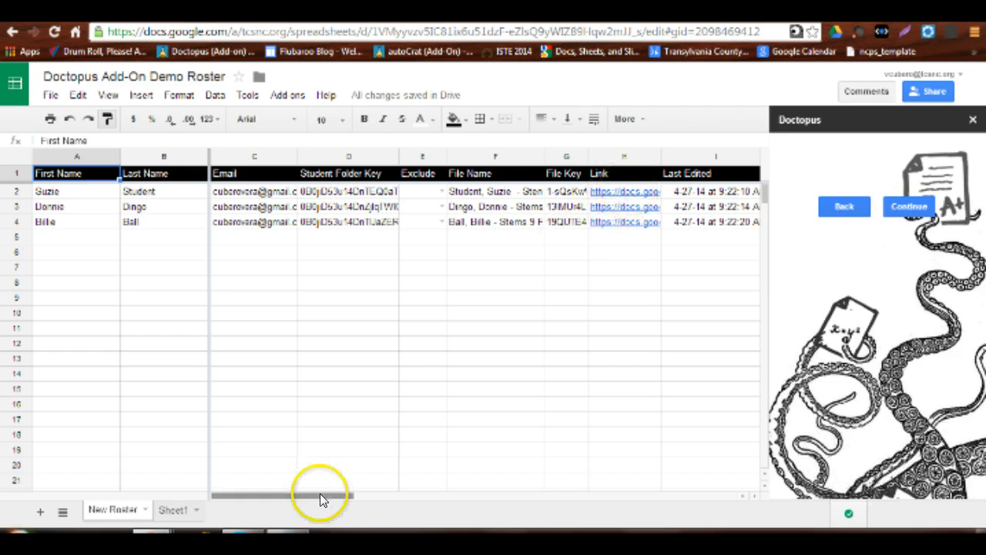
{"action": "left_click_drag", "start_coordinate": [320, 494], "coordinate": [385, 497]}
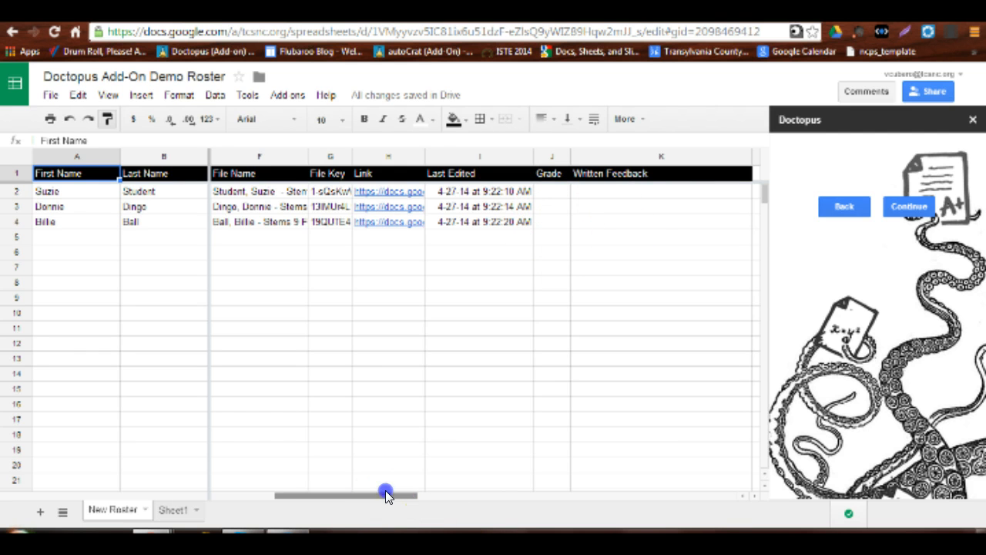
{"action": "left_click_drag", "start_coordinate": [387, 495], "coordinate": [236, 498]}
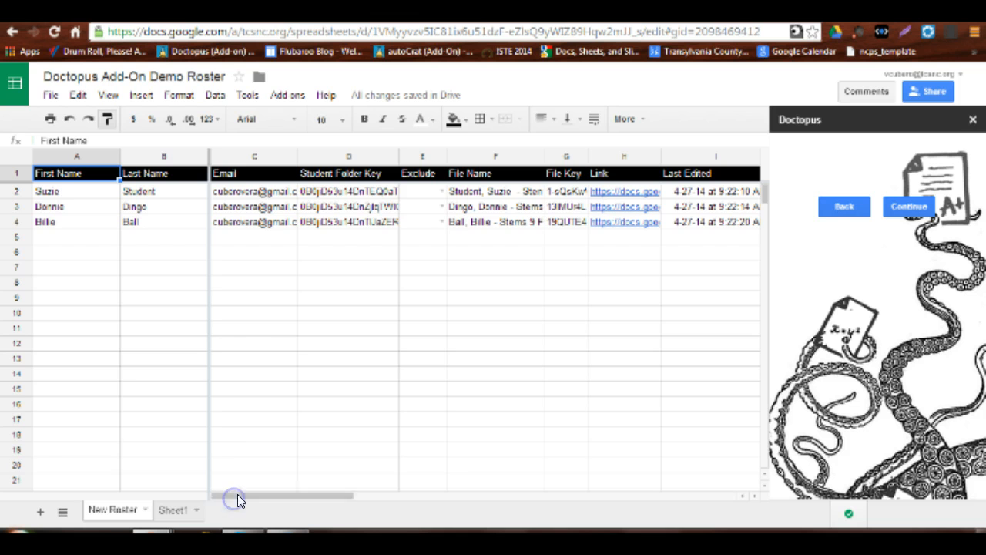